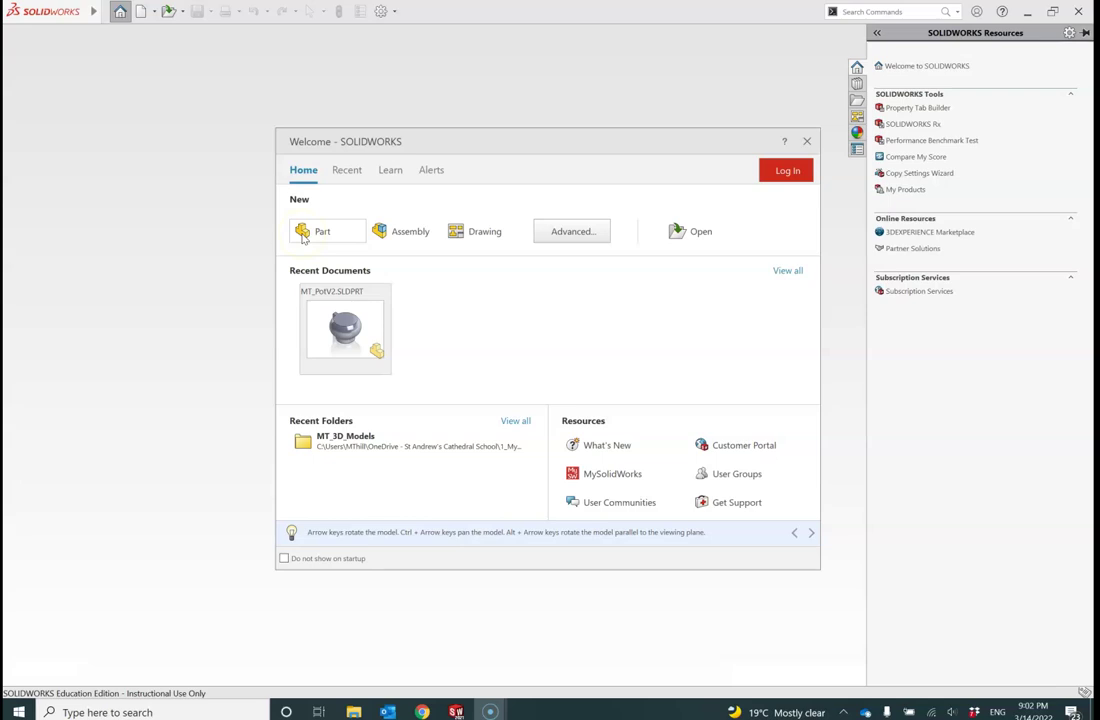
Step: Create a new Part document from the Welcome dialog
{"action": "left_click", "coordinate": [304, 235]}
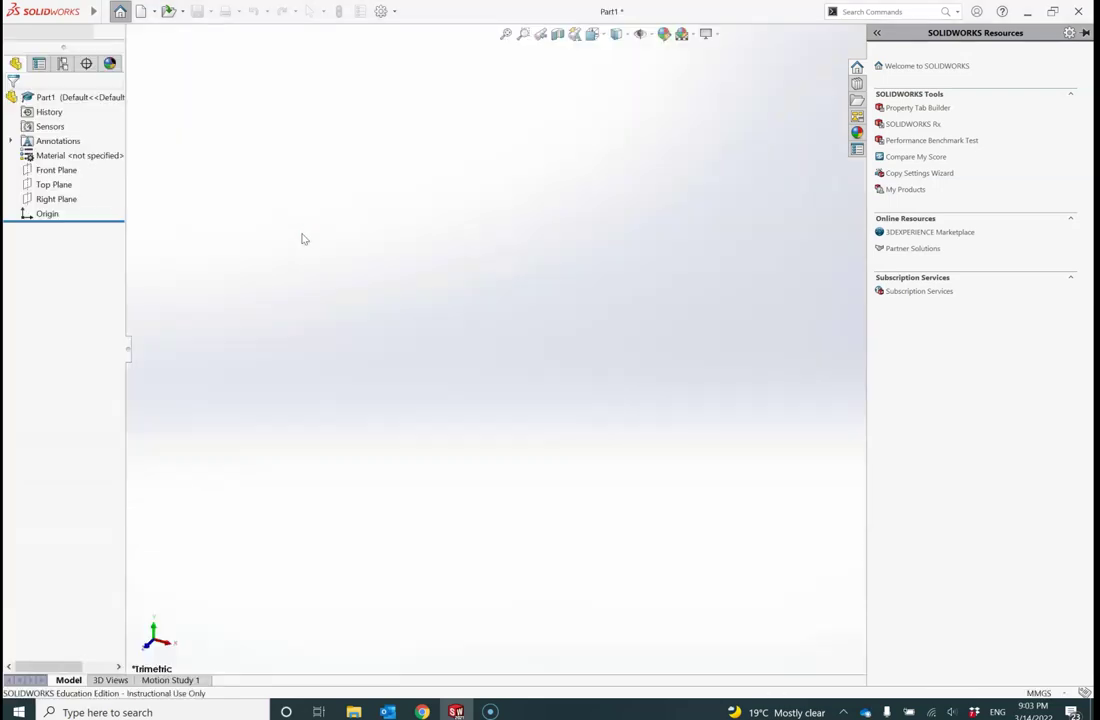
{"action": "left_click", "coordinate": [287, 245]}
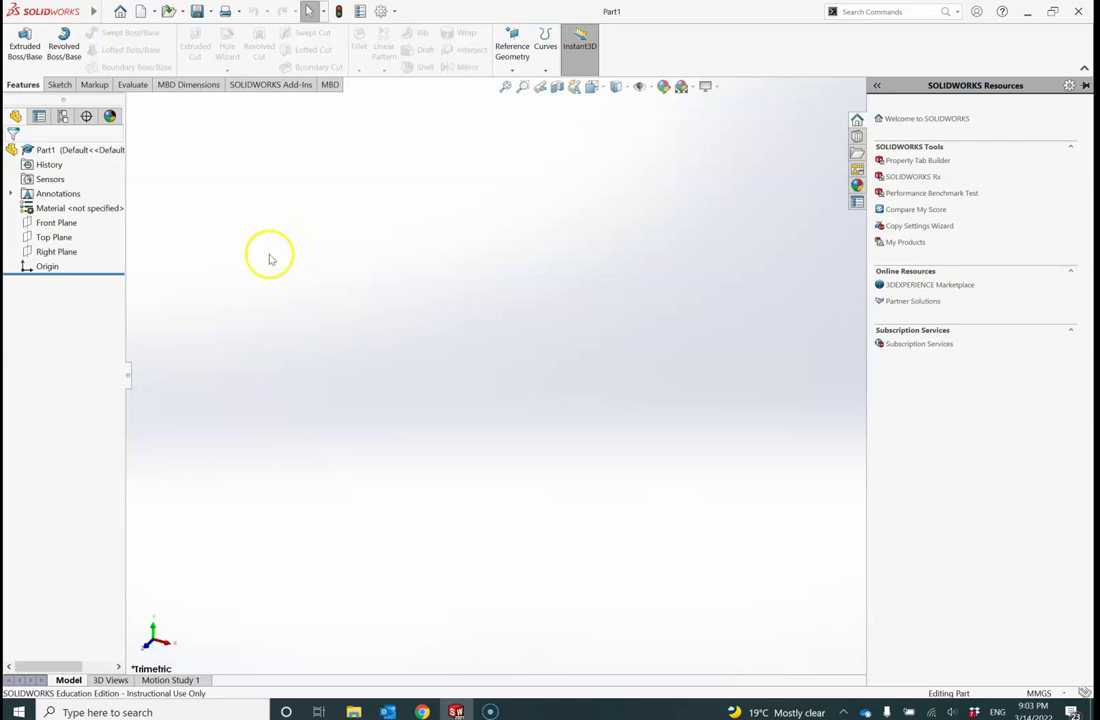
{"action": "left_click", "coordinate": [19, 86]}
{"action": "left_click", "coordinate": [58, 86]}
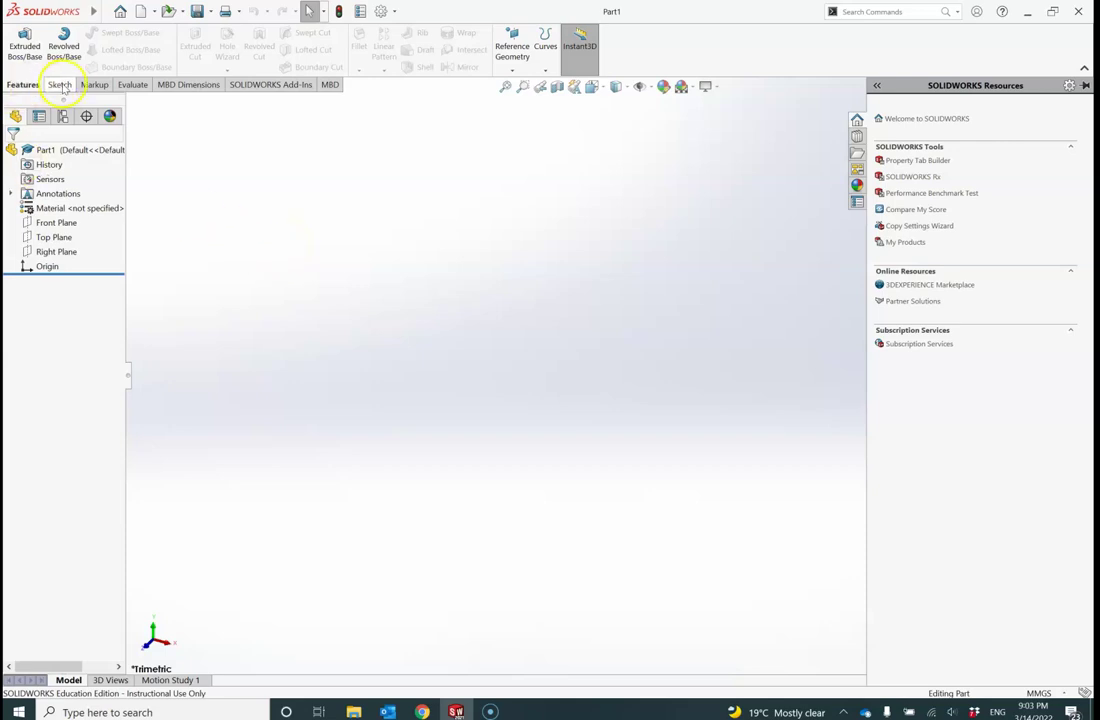
{"action": "left_click", "coordinate": [94, 85]}
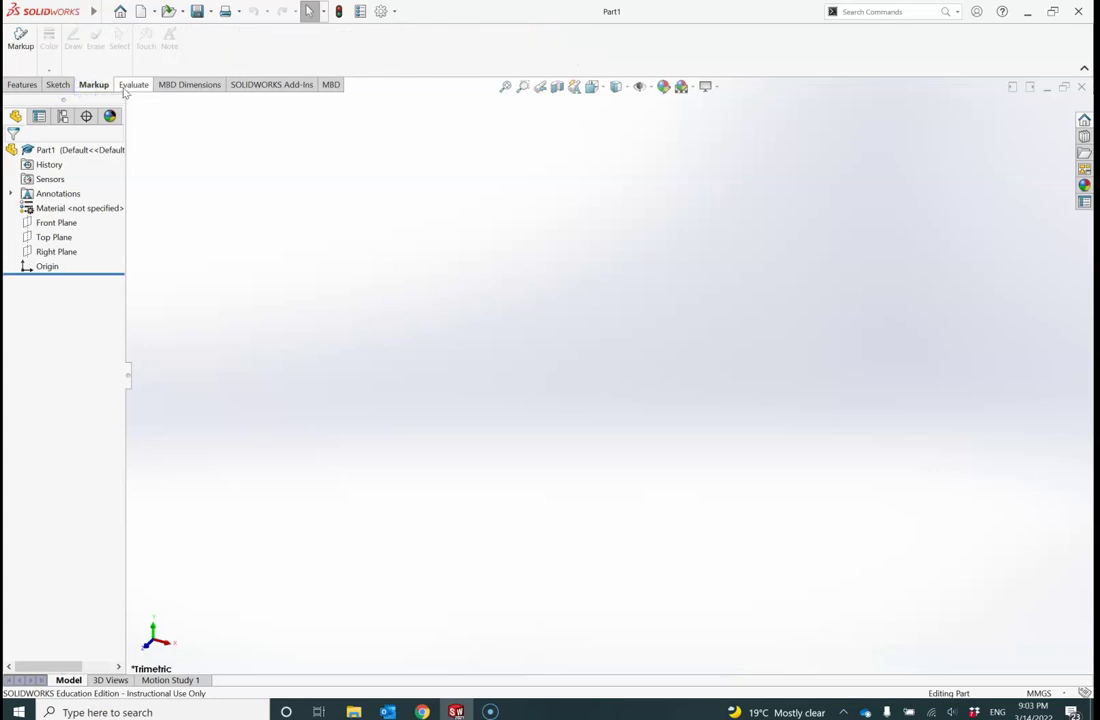
{"action": "left_click", "coordinate": [130, 85]}
{"action": "left_click", "coordinate": [66, 87]}
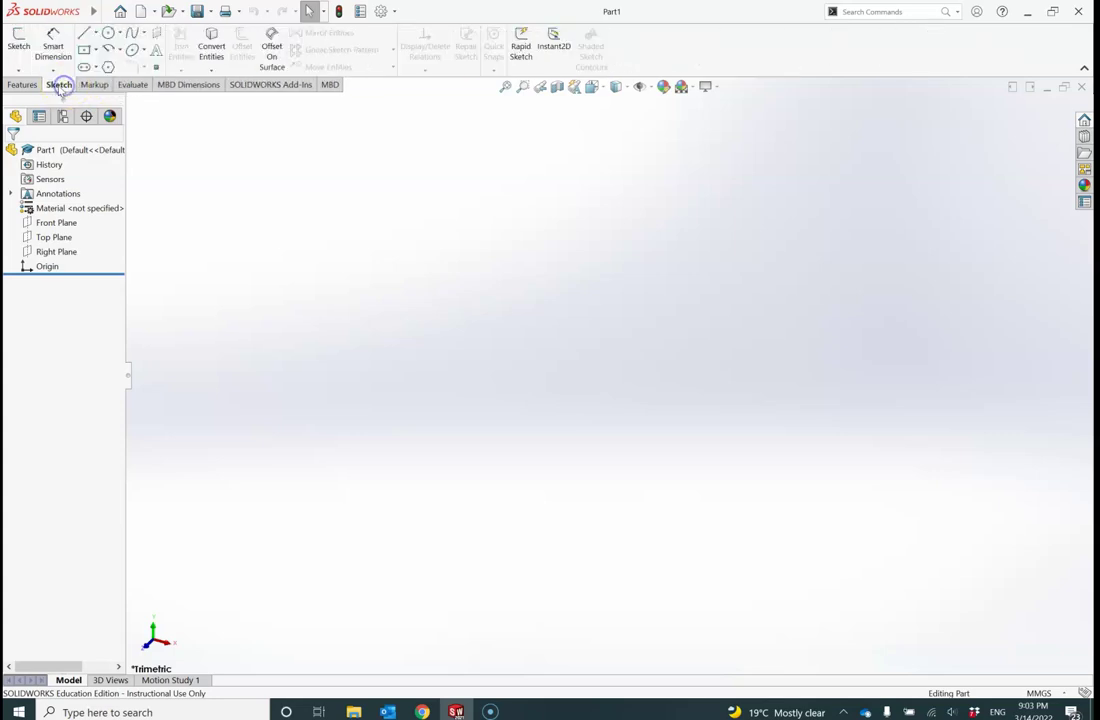
{"action": "left_click", "coordinate": [21, 87]}
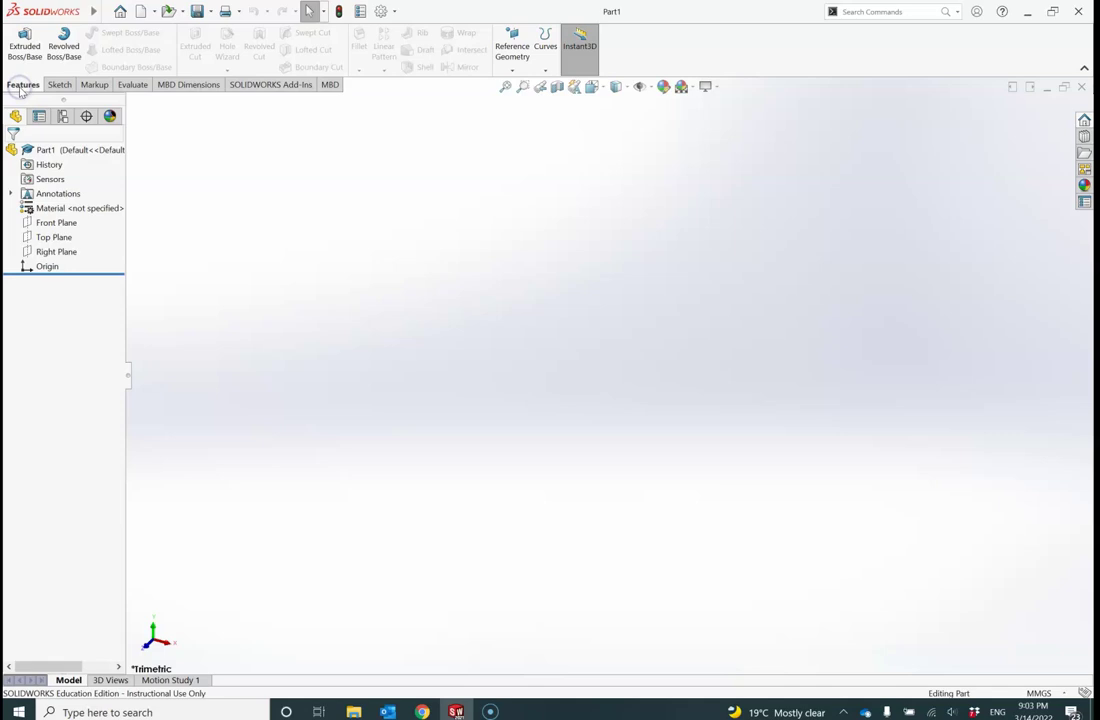
{"action": "left_click", "coordinate": [59, 85]}
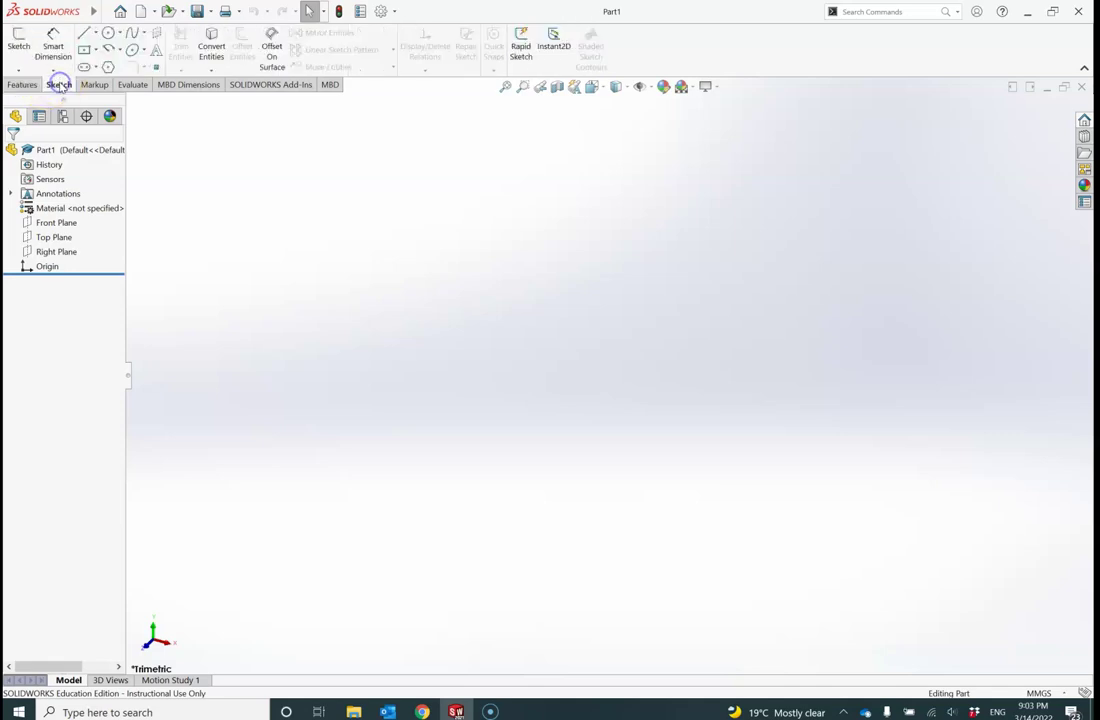
{"action": "left_click", "coordinate": [25, 85]}
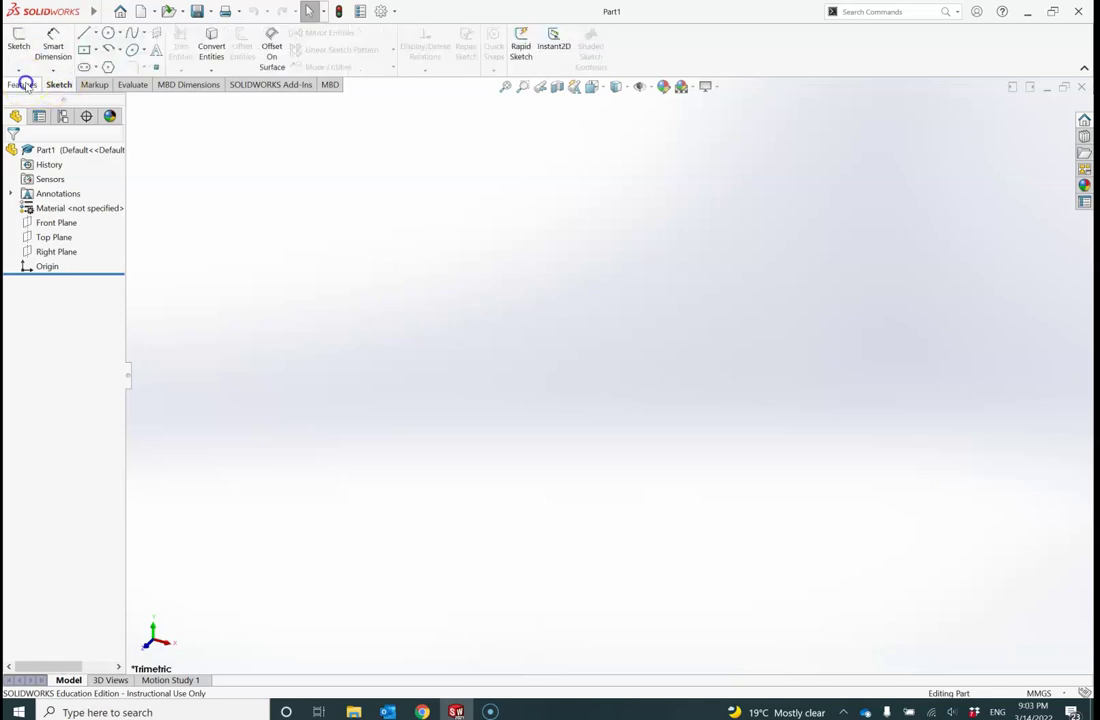
Step: Check the Front, Top and Right planes, then select Front Plane and view it head-on (Ctrl+1)
{"action": "left_click", "coordinate": [52, 223]}
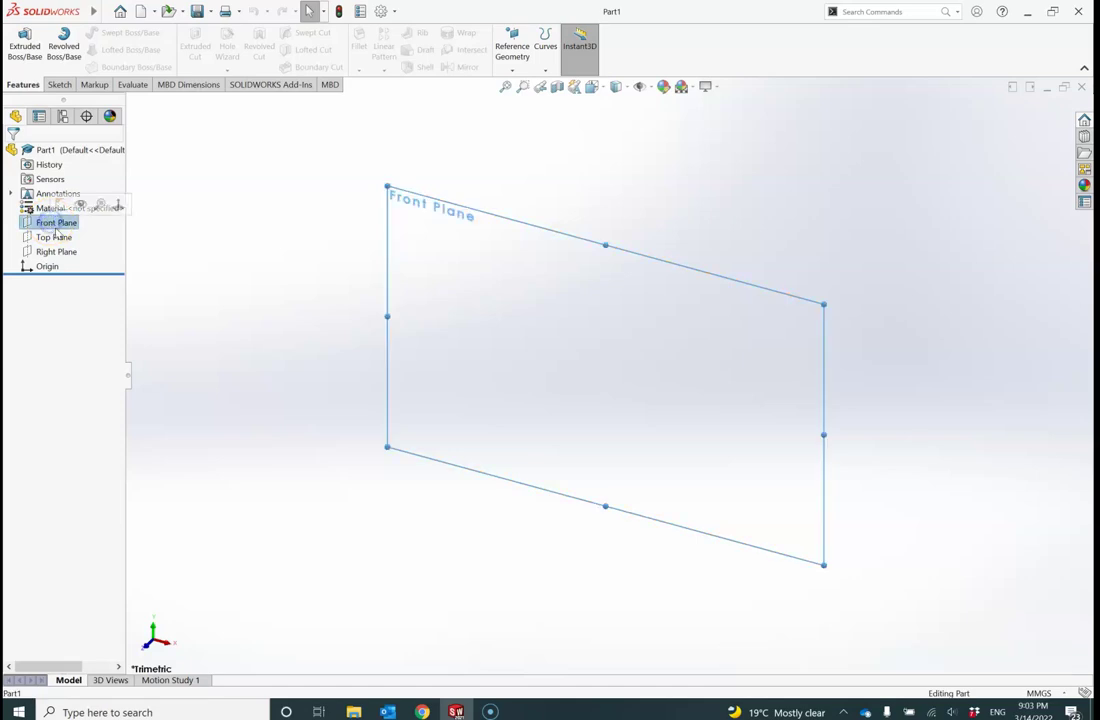
{"action": "left_click", "coordinate": [54, 237]}
{"action": "left_click", "coordinate": [58, 252]}
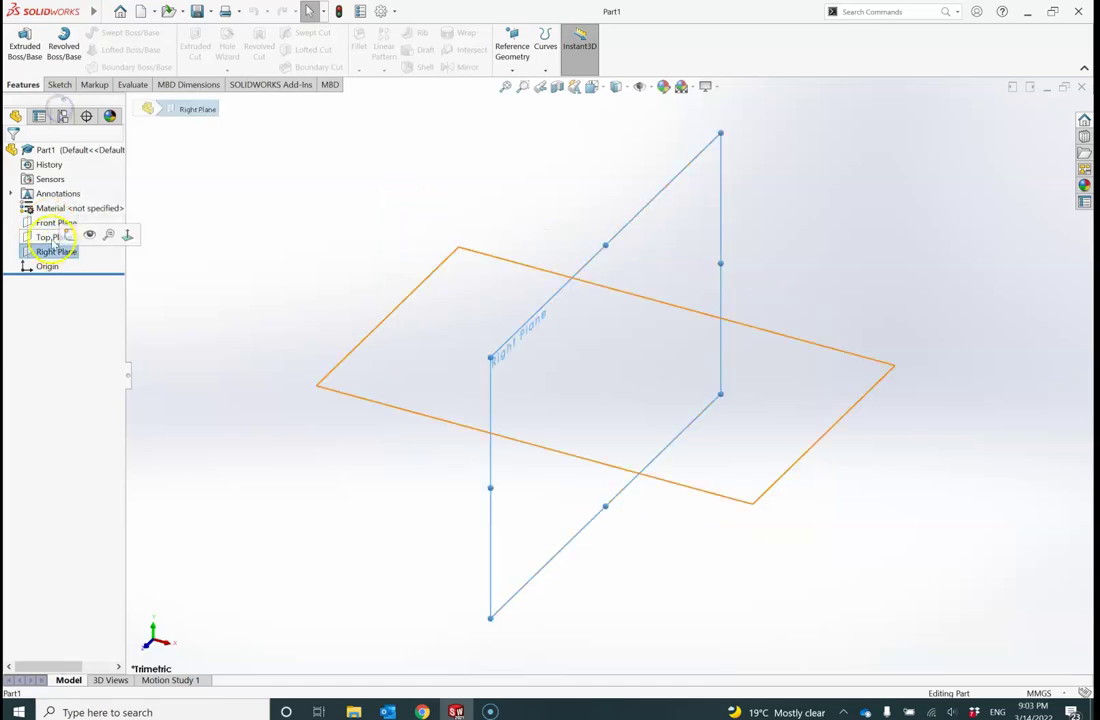
{"action": "left_click", "coordinate": [46, 237]}
{"action": "left_click", "coordinate": [44, 222]}
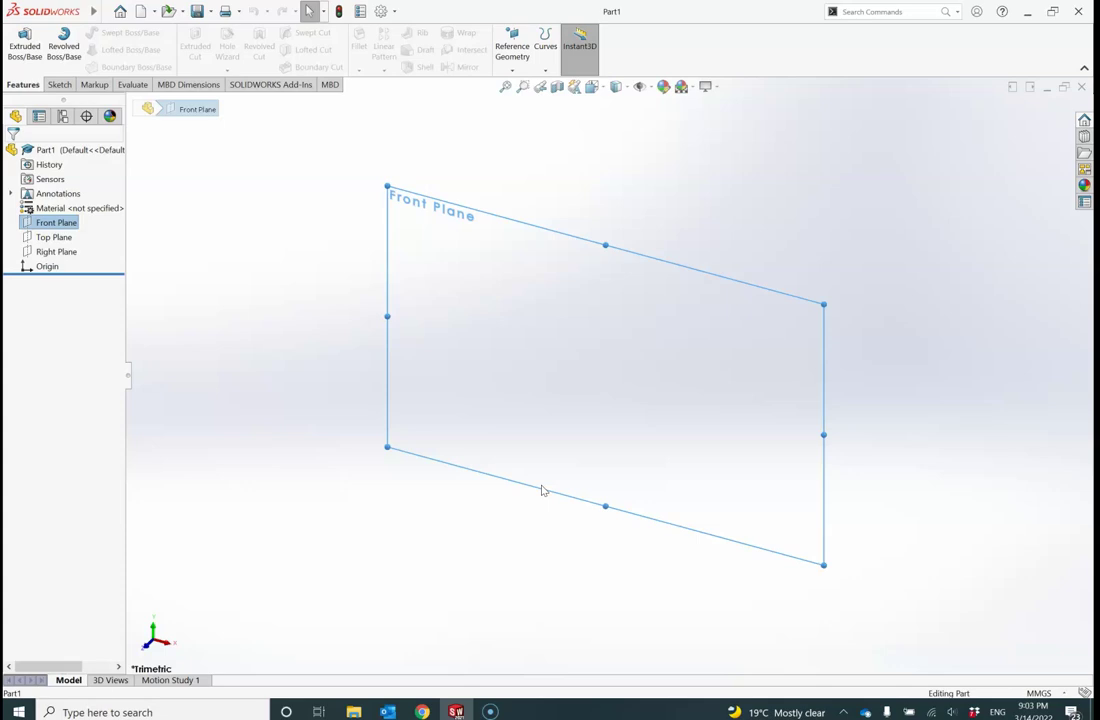
{"action": "key", "text": "ctrl+1"}
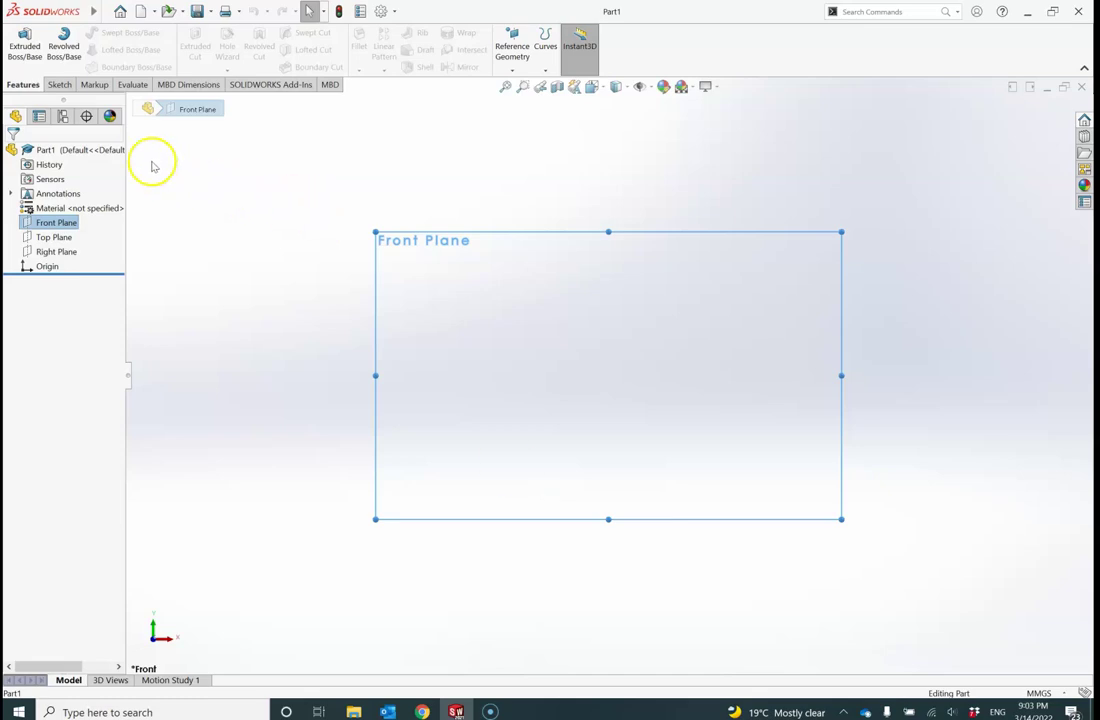
Step: Start Sketch1 on the Front Plane with the Line tool and zoom in
{"action": "left_click", "coordinate": [60, 85]}
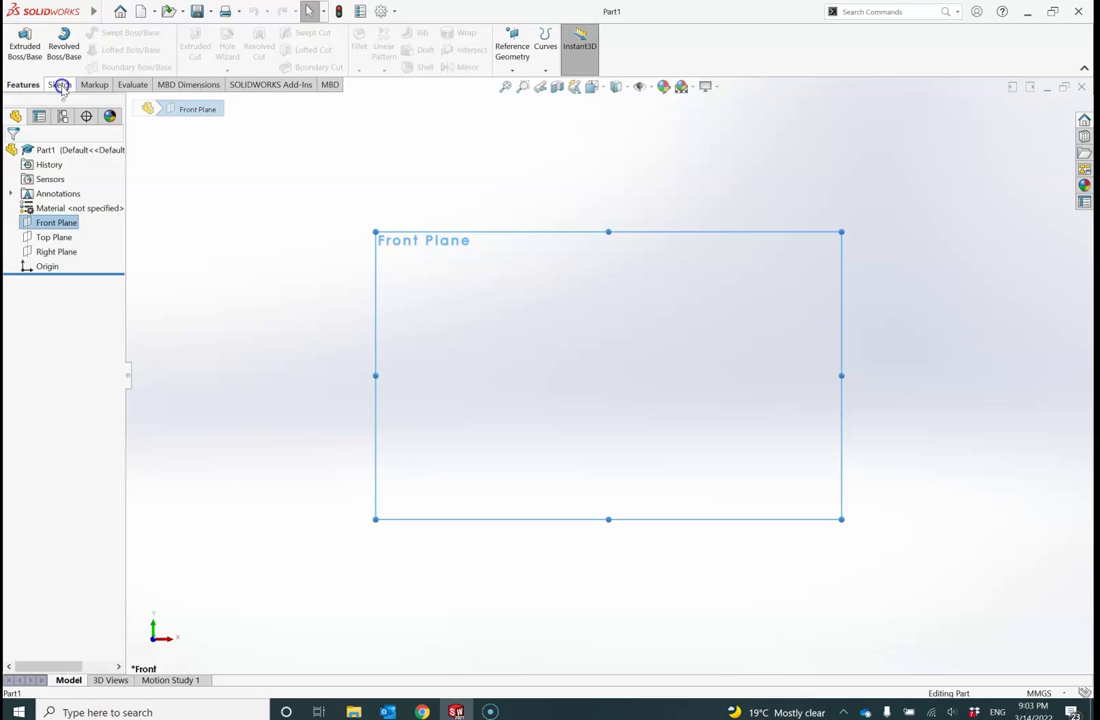
{"action": "left_click", "coordinate": [70, 91]}
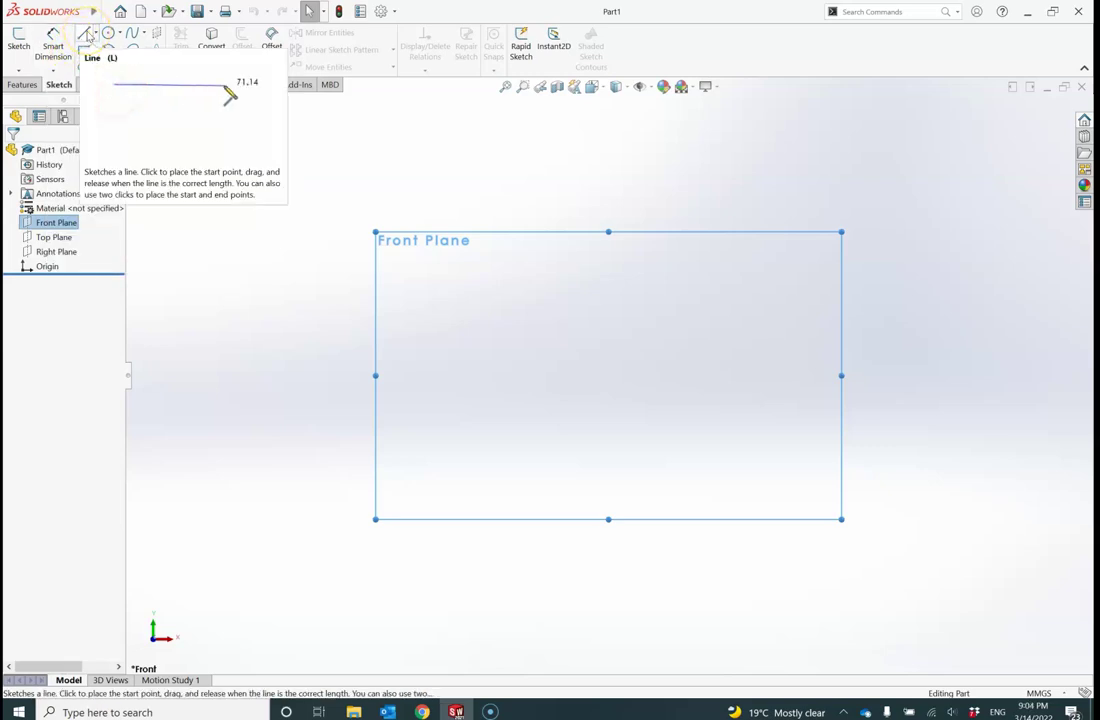
{"action": "left_click", "coordinate": [87, 35]}
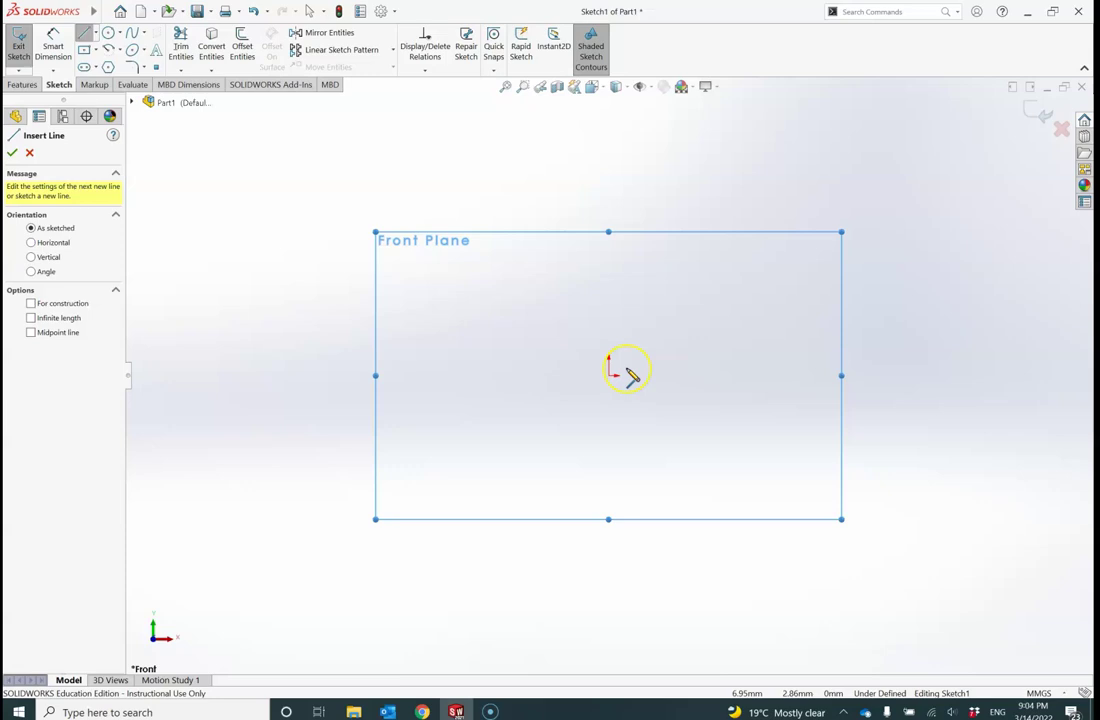
{"action": "scroll", "coordinate": [632, 375], "scroll_direction": "down", "scroll_amount": 2}
{"action": "scroll", "coordinate": [632, 375], "scroll_direction": "down", "scroll_amount": 2}
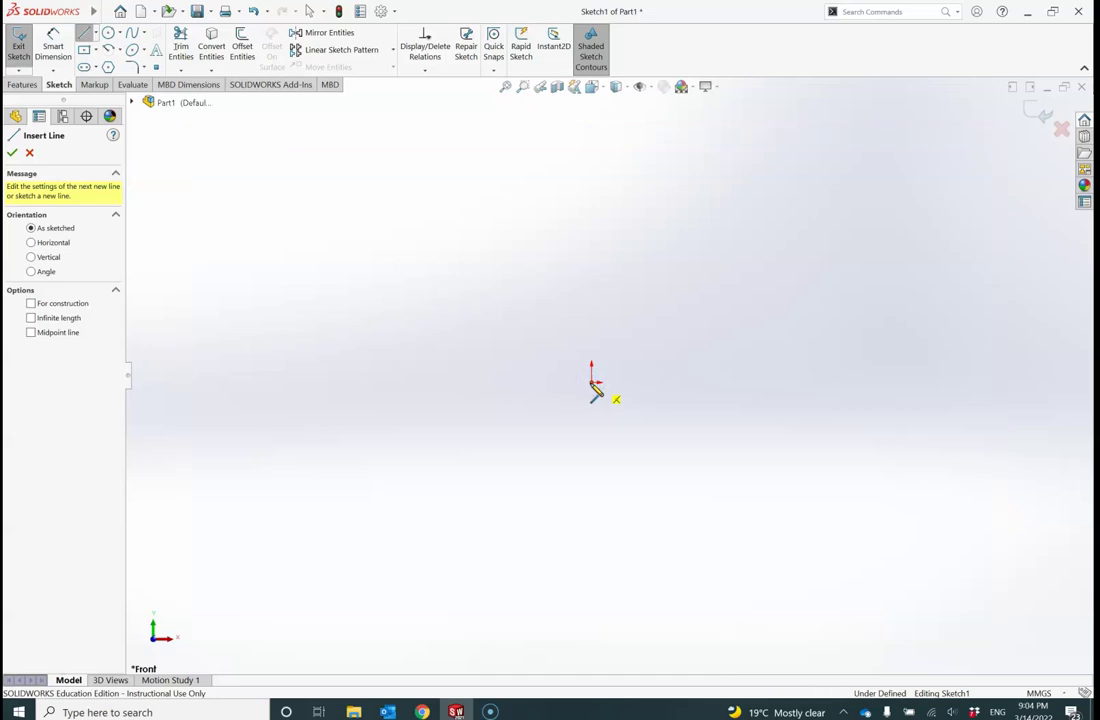
Step: Draw a vertical line up from the origin and a horizontal line running left from its top
{"action": "mouse_move", "coordinate": [595, 383]}
{"action": "left_mouse_down"}
{"action": "mouse_move", "coordinate": [604, 191]}
{"action": "mouse_move", "coordinate": [594, 158]}
{"action": "mouse_move", "coordinate": [558, 161]}
{"action": "mouse_move", "coordinate": [631, 145]}
{"action": "mouse_move", "coordinate": [596, 150]}
{"action": "left_mouse_up"}
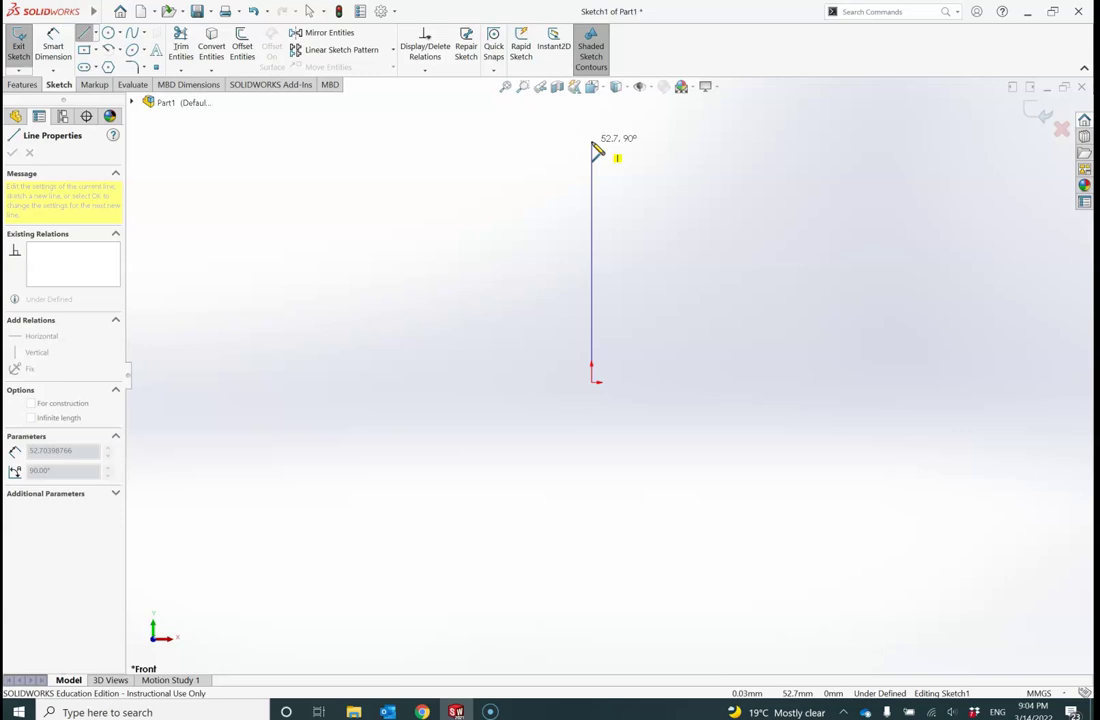
{"action": "left_click", "coordinate": [592, 145]}
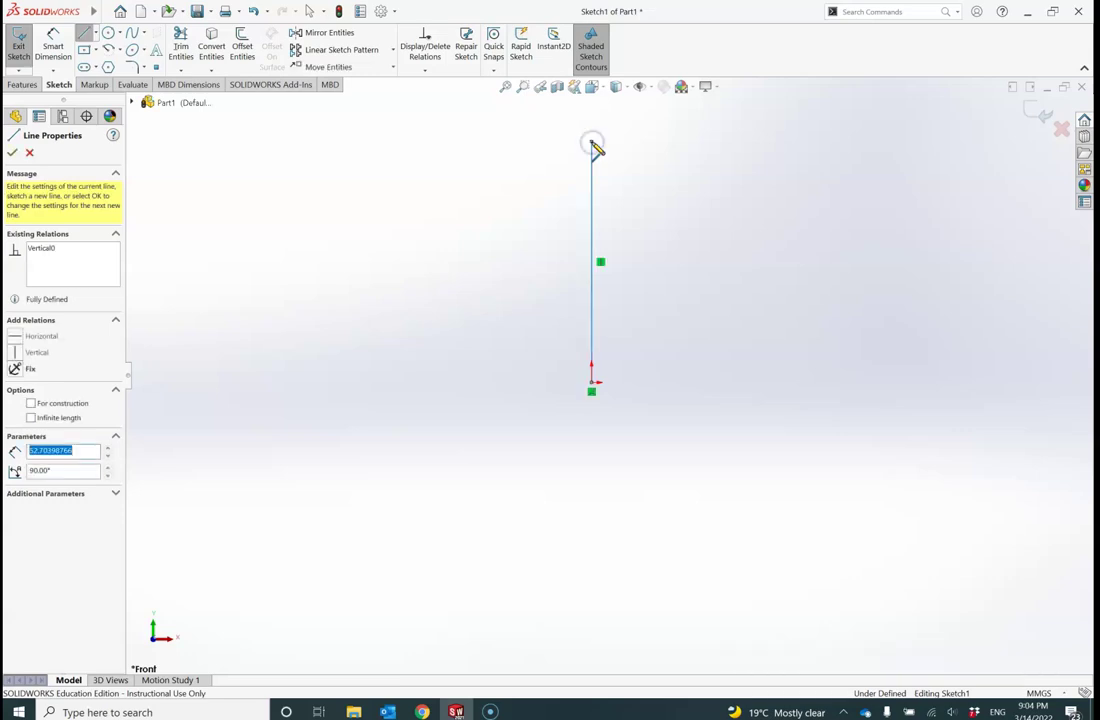
{"action": "left_click_drag", "start_coordinate": [592, 145], "coordinate": [456, 150]}
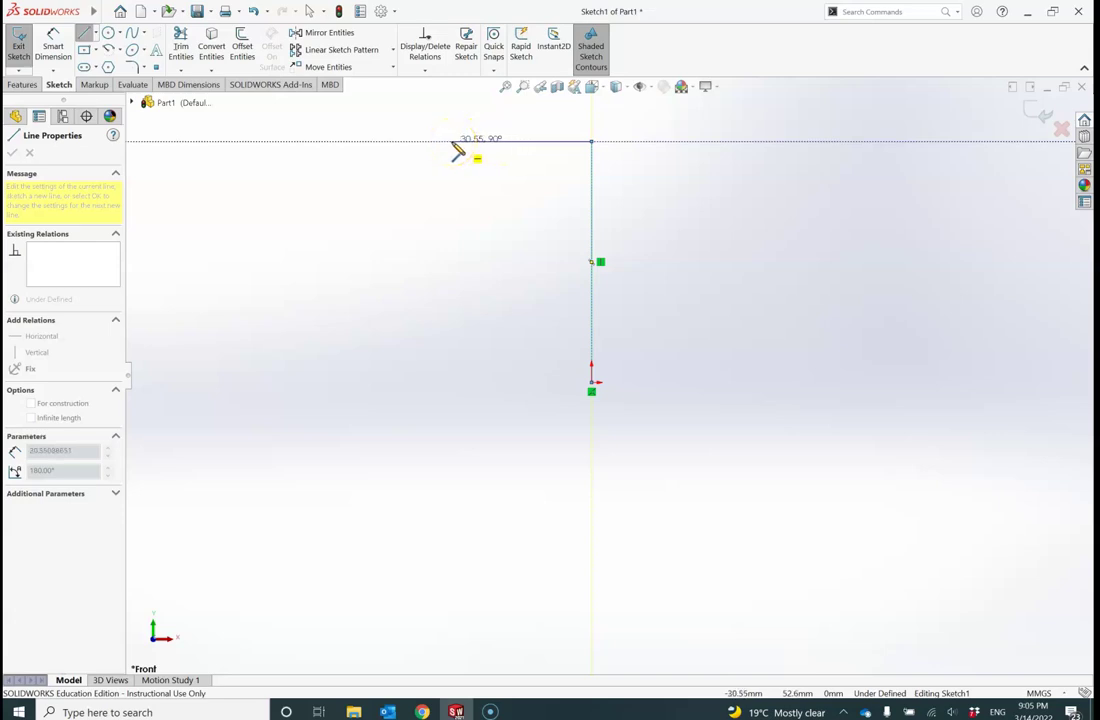
{"action": "left_click", "coordinate": [455, 148]}
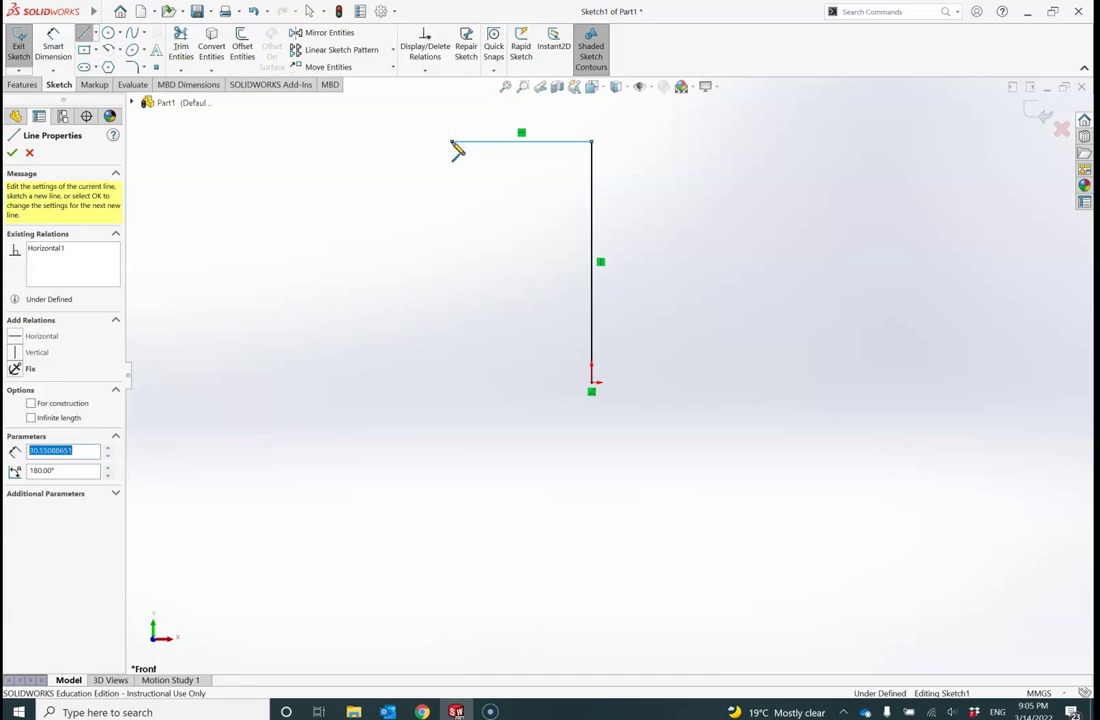
{"action": "left_click_drag", "start_coordinate": [456, 150], "coordinate": [392, 333]}
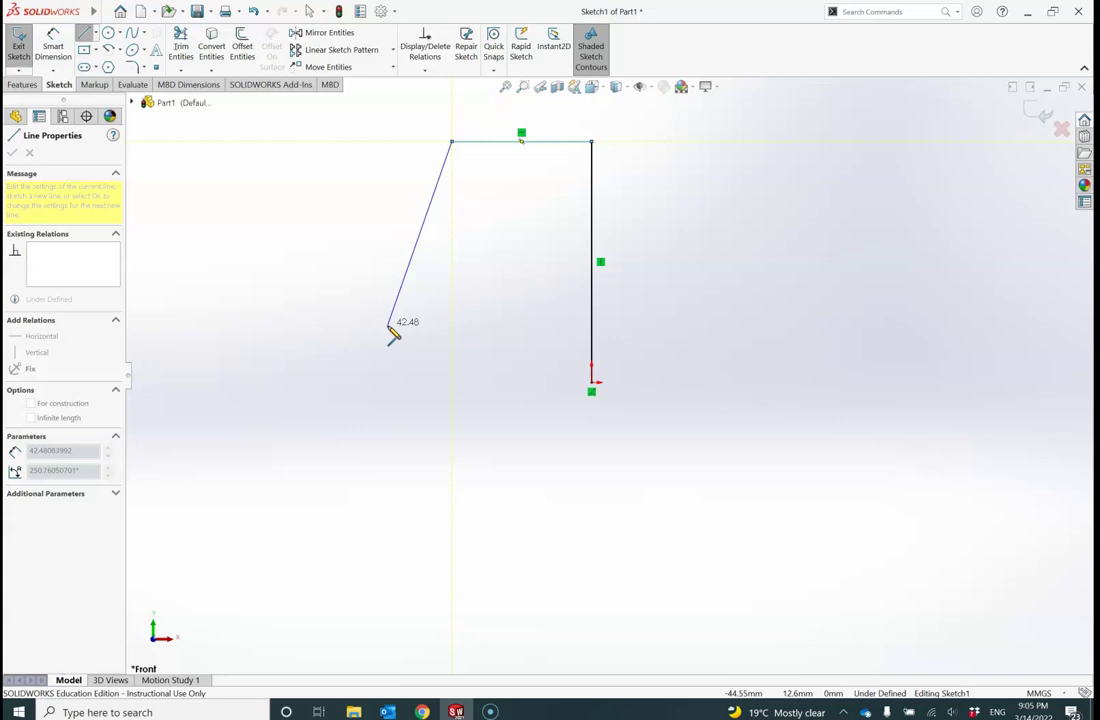
{"action": "key", "text": "Escape"}
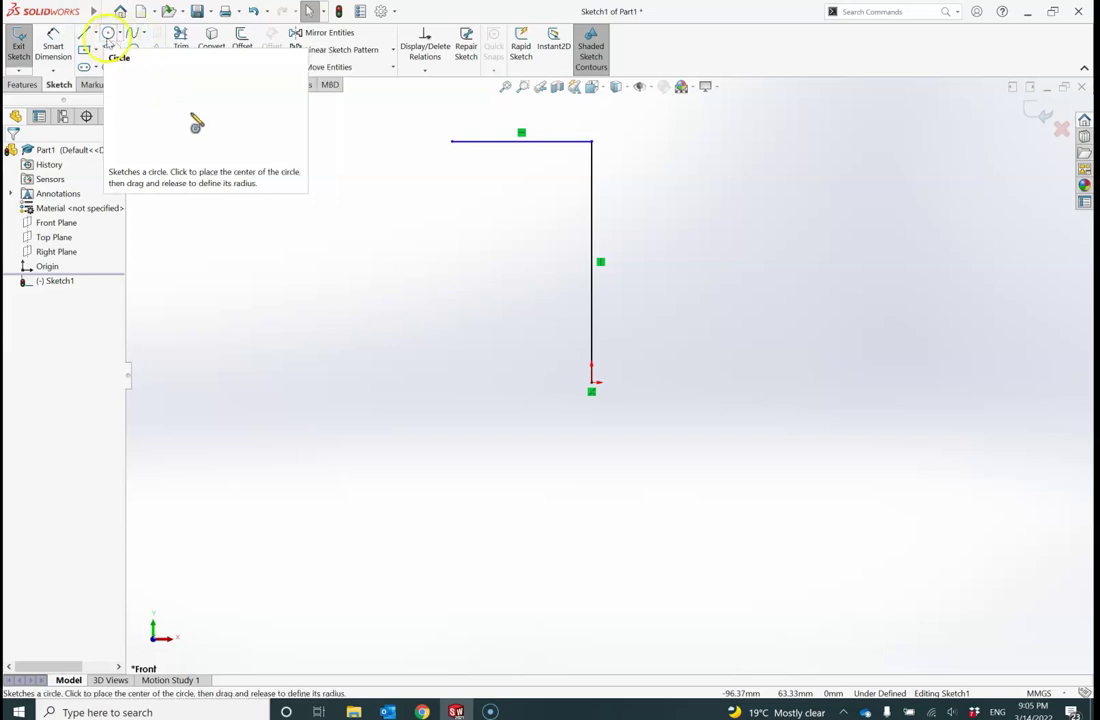
Step: Draw a spline from the horizontal line's left end, bowing out and down through several points
{"action": "left_click", "coordinate": [132, 38]}
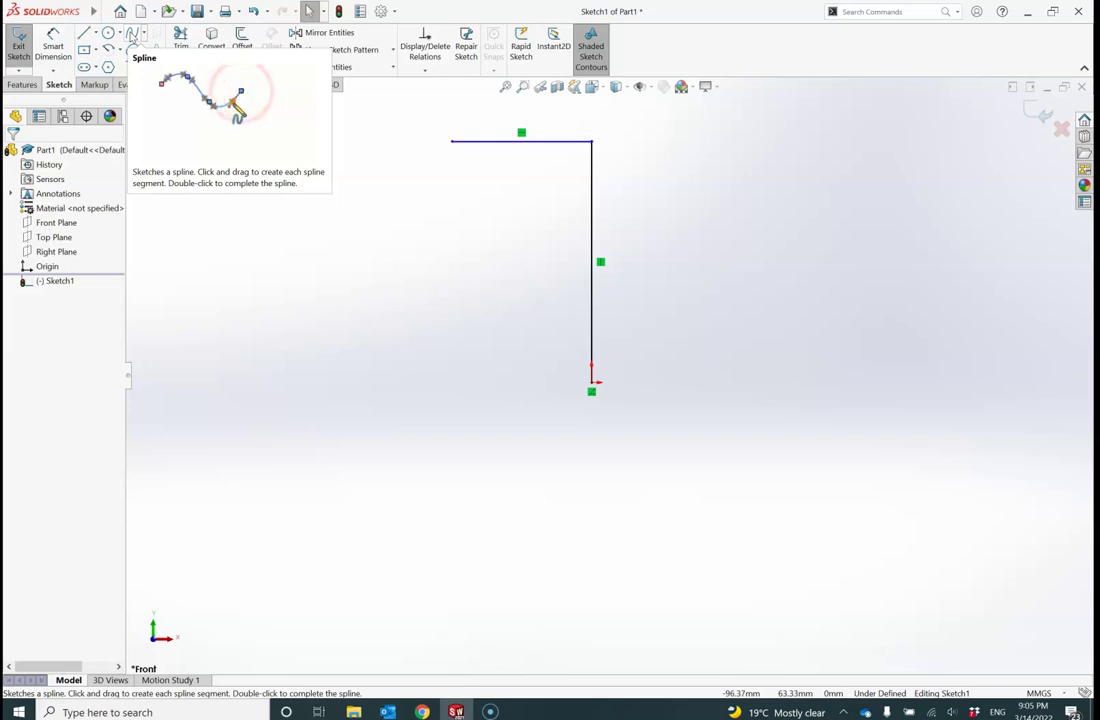
{"action": "left_click", "coordinate": [132, 35]}
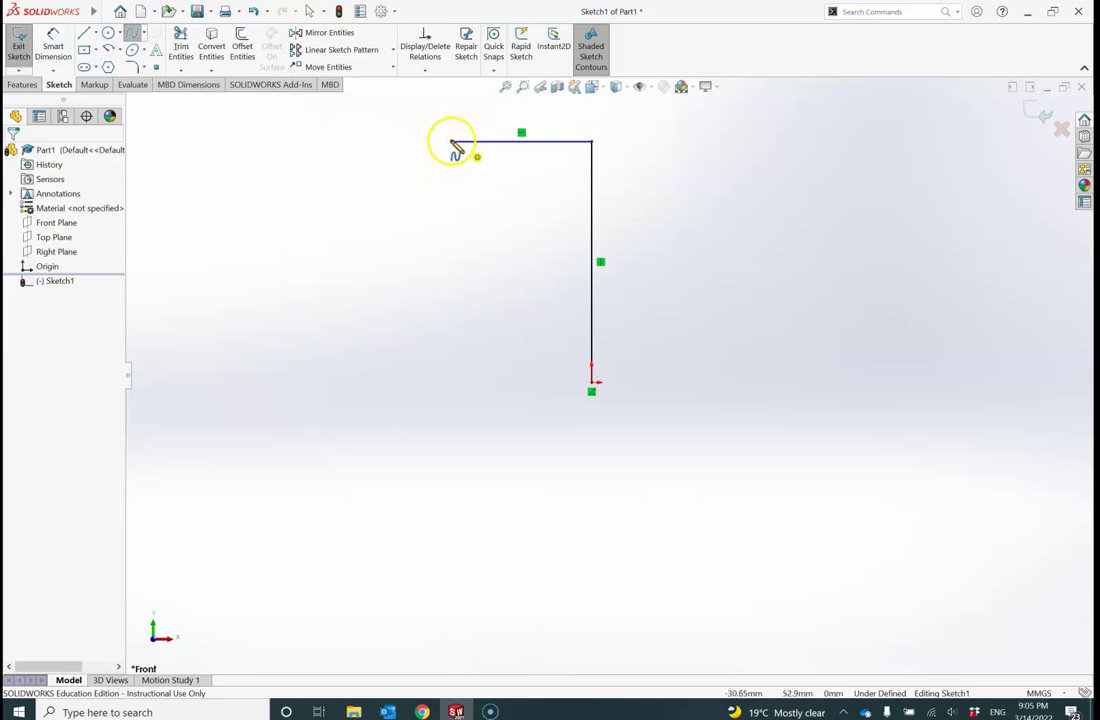
{"action": "left_click", "coordinate": [451, 141]}
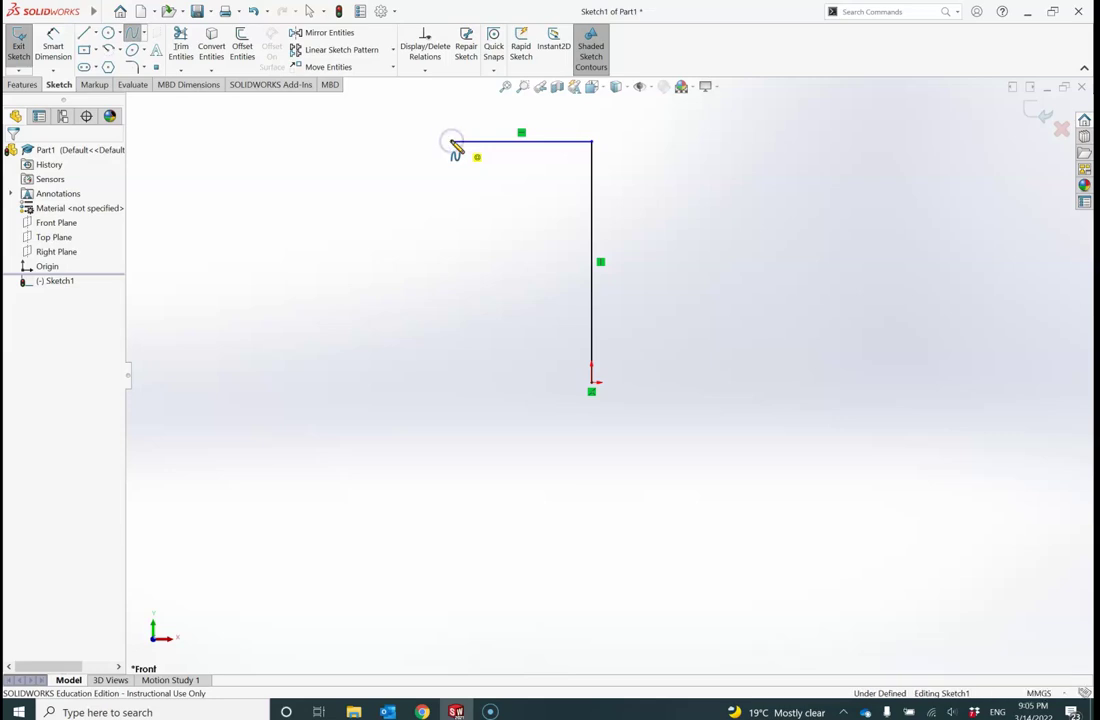
{"action": "left_click_drag", "start_coordinate": [451, 148], "coordinate": [417, 221]}
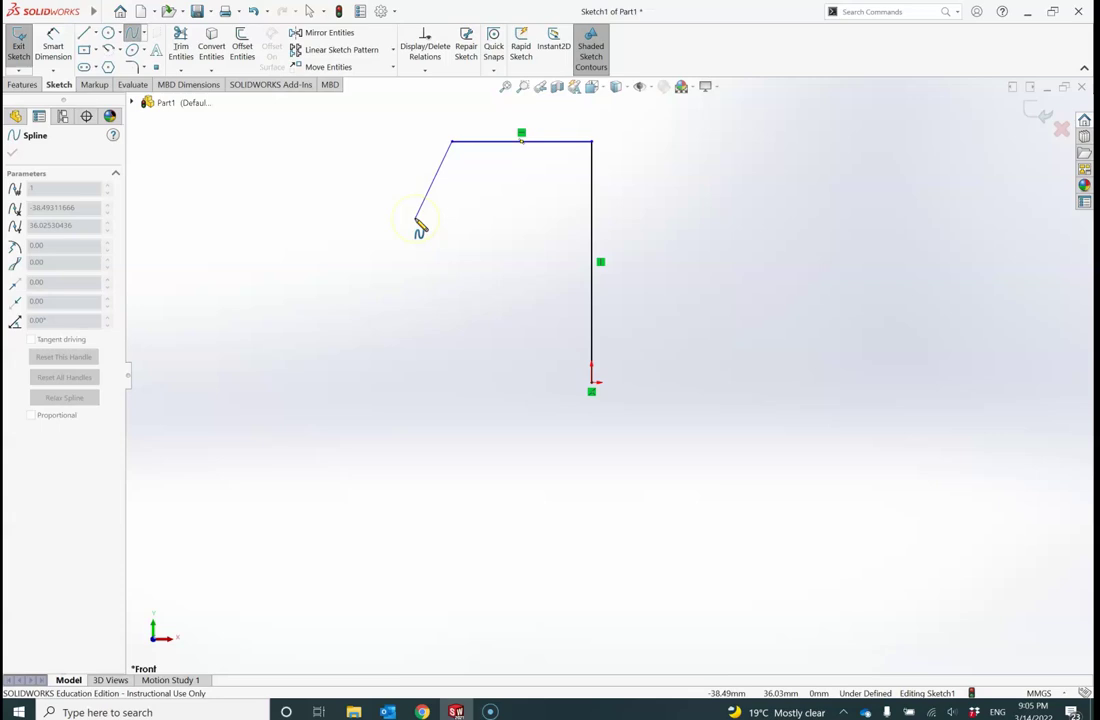
{"action": "left_click", "coordinate": [417, 221]}
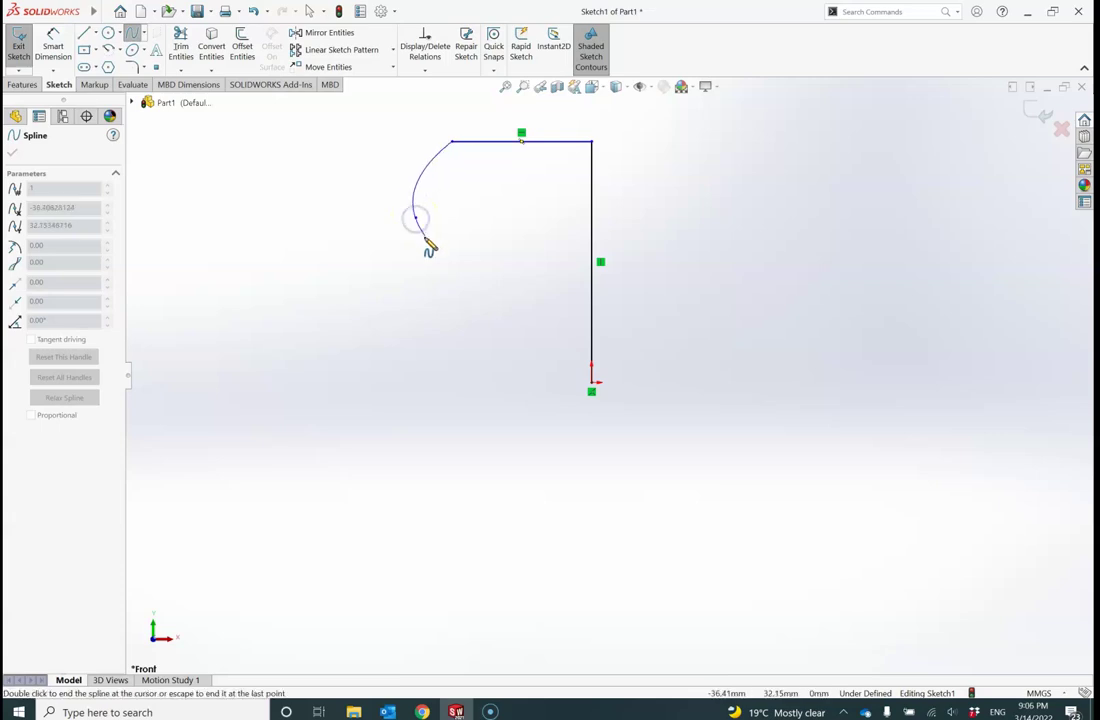
{"action": "left_click_drag", "start_coordinate": [432, 250], "coordinate": [319, 258]}
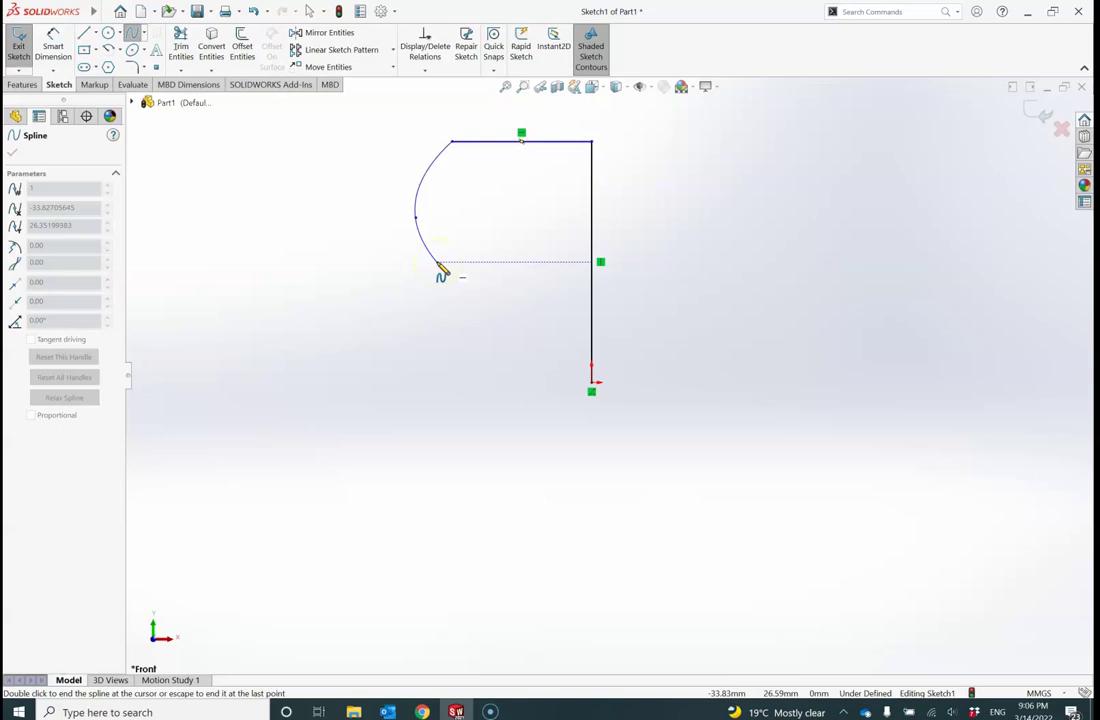
{"action": "left_click", "coordinate": [438, 264]}
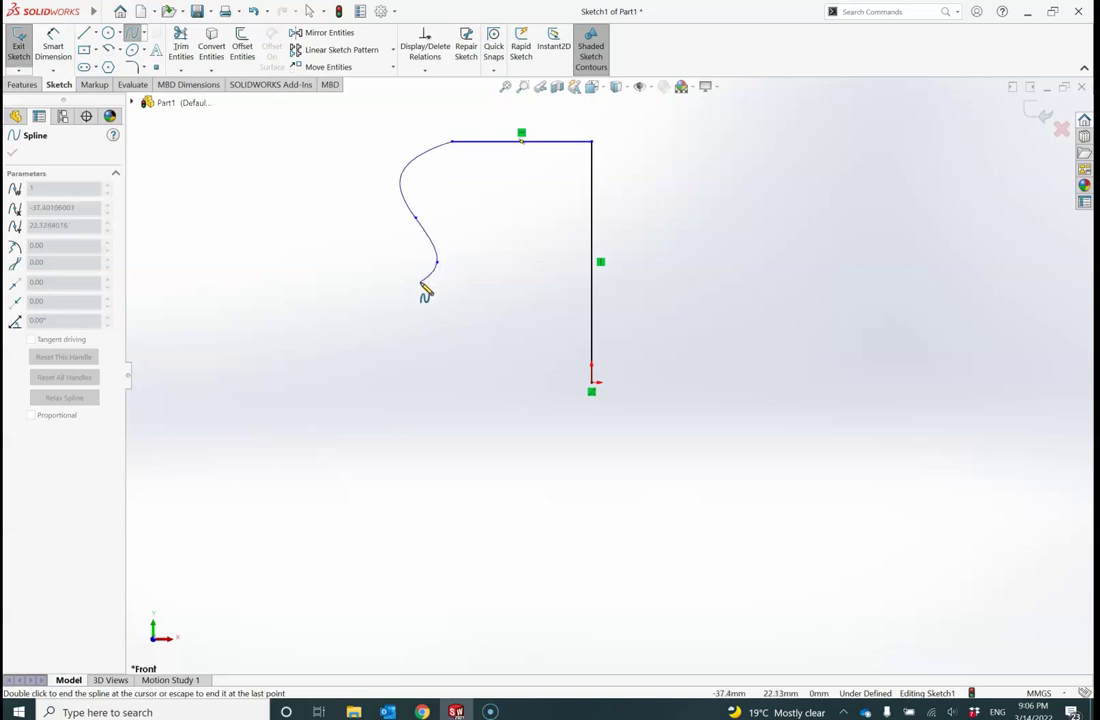
{"action": "left_click", "coordinate": [460, 279]}
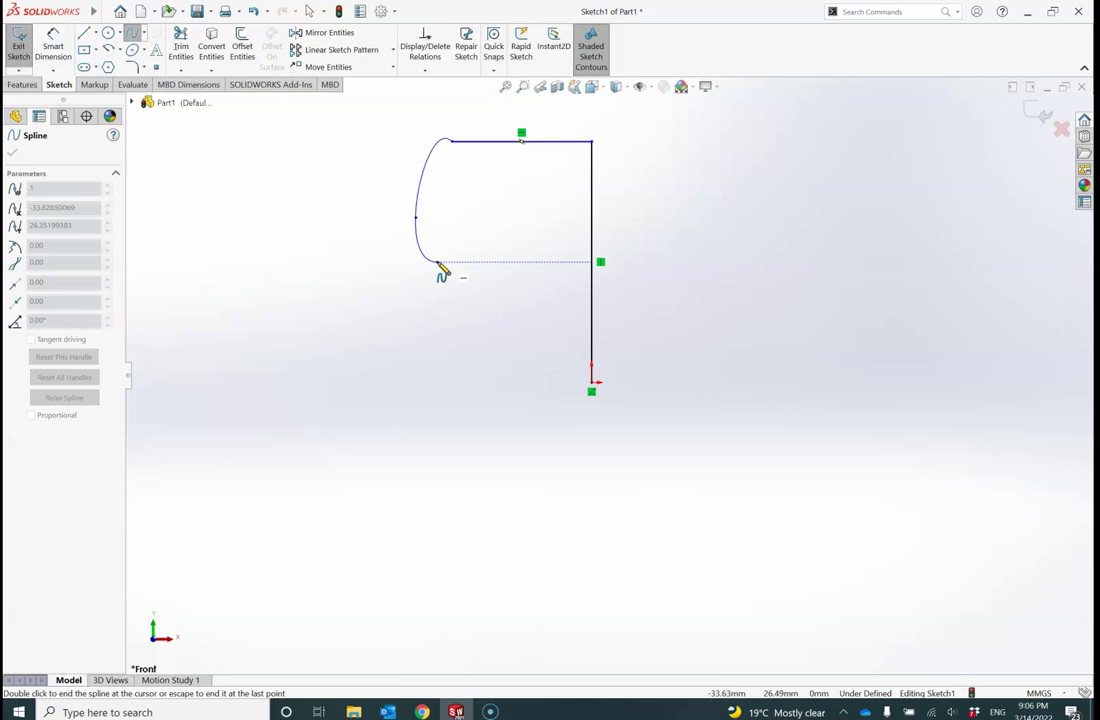
{"action": "double_click", "coordinate": [438, 265]}
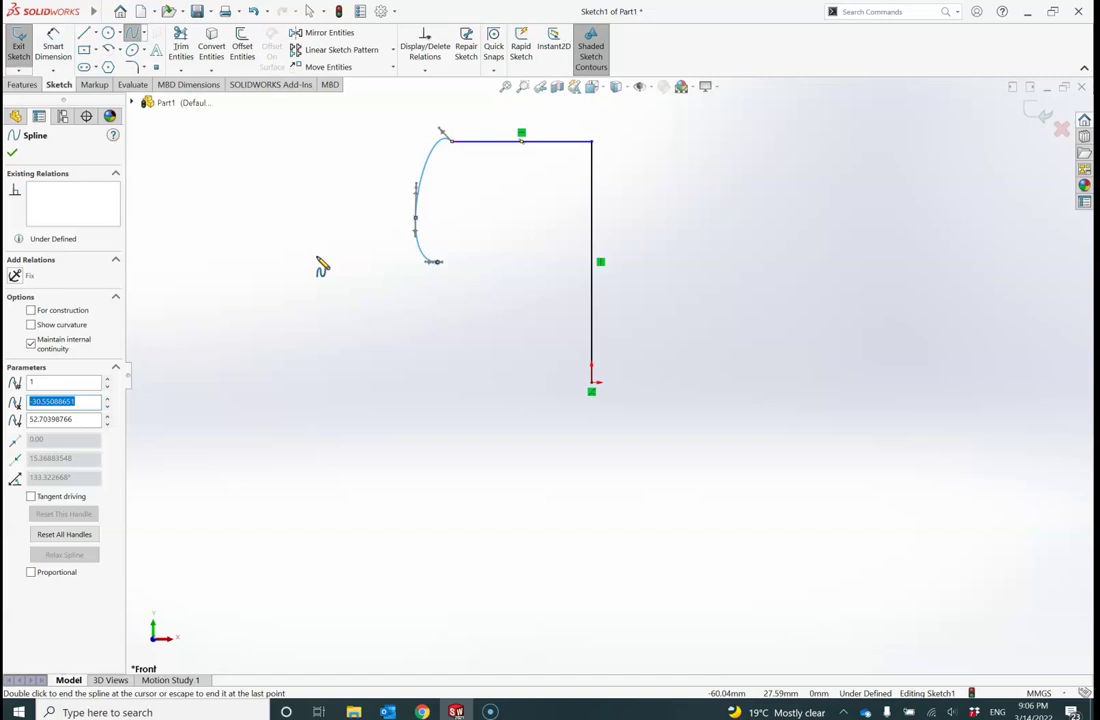
Step: Delete the unwanted spline from Sketch1, keeping the vertical and horizontal lines
{"action": "key", "text": "Escape"}
{"action": "key", "text": "Escape"}
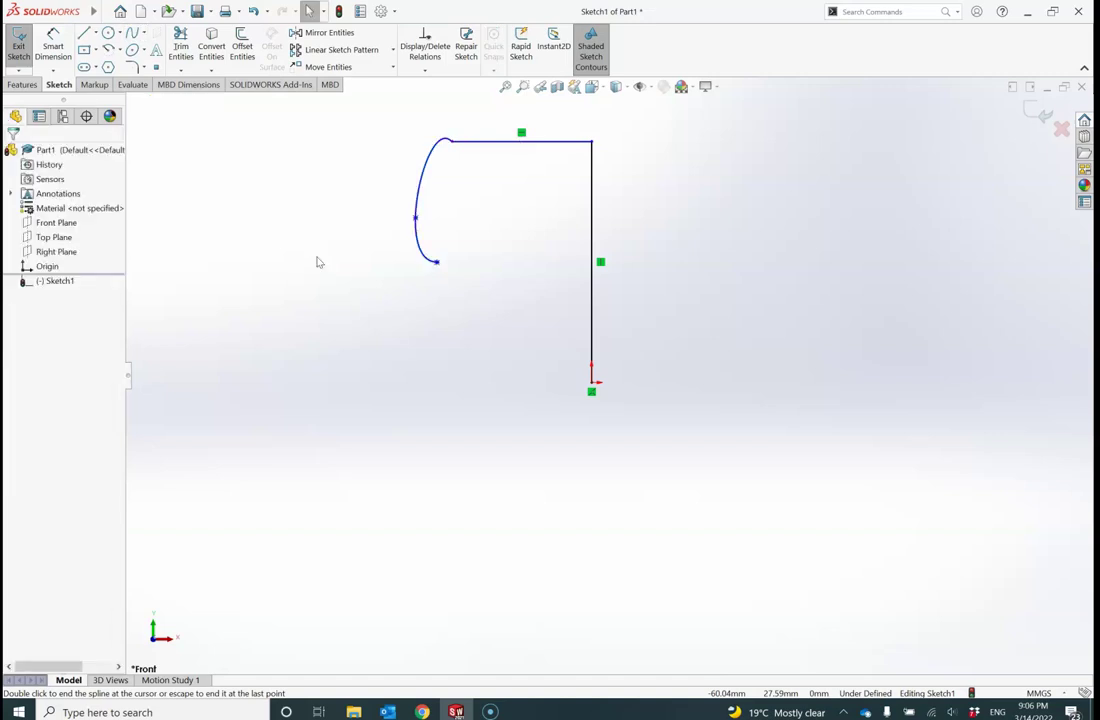
{"action": "left_click", "coordinate": [420, 188]}
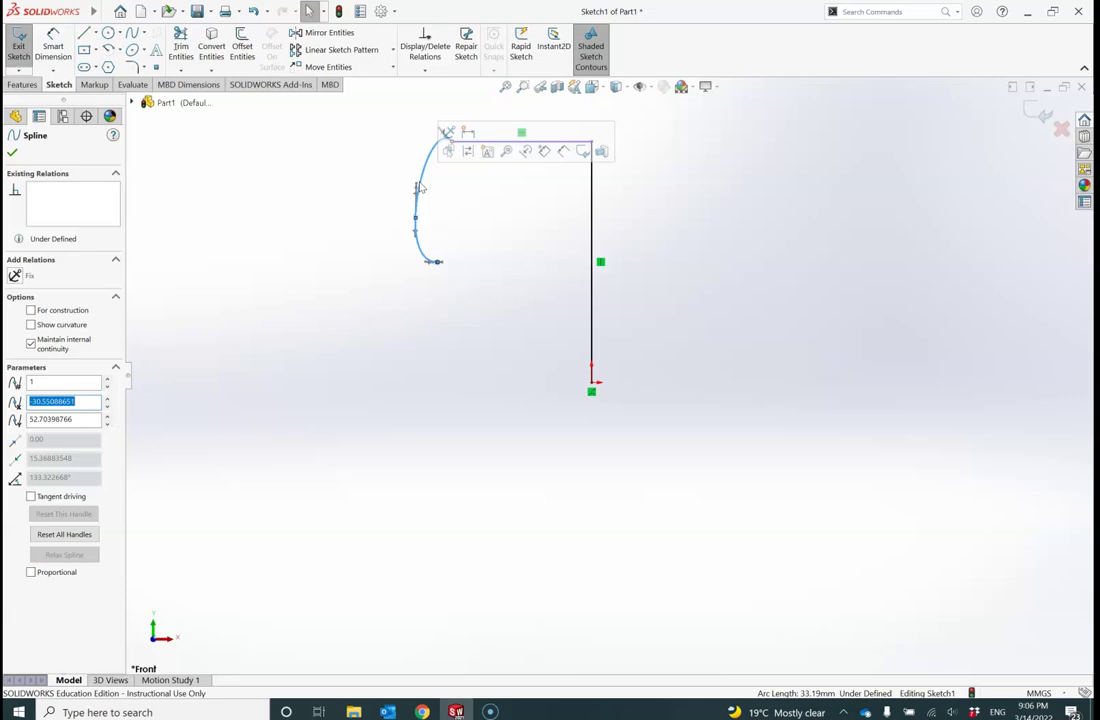
{"action": "key", "text": "Delete"}
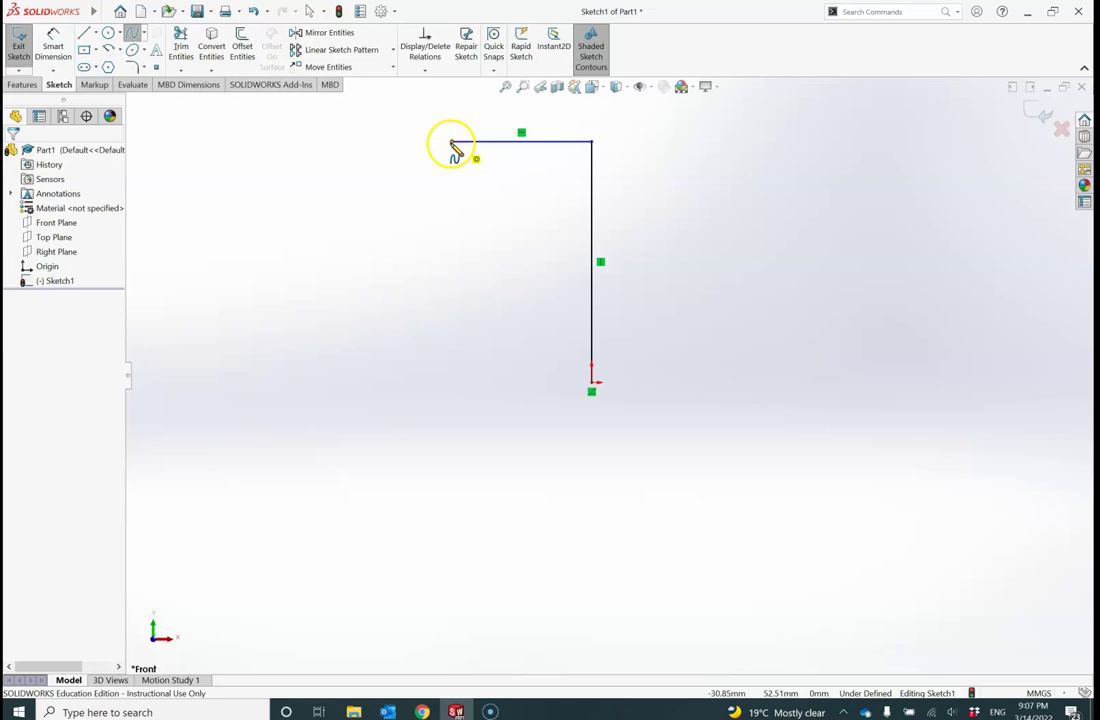
Step: Redraw the spline from the top line's left end, bulging left through two points and back down
{"action": "left_click", "coordinate": [452, 143]}
{"action": "left_click", "coordinate": [406, 228]}
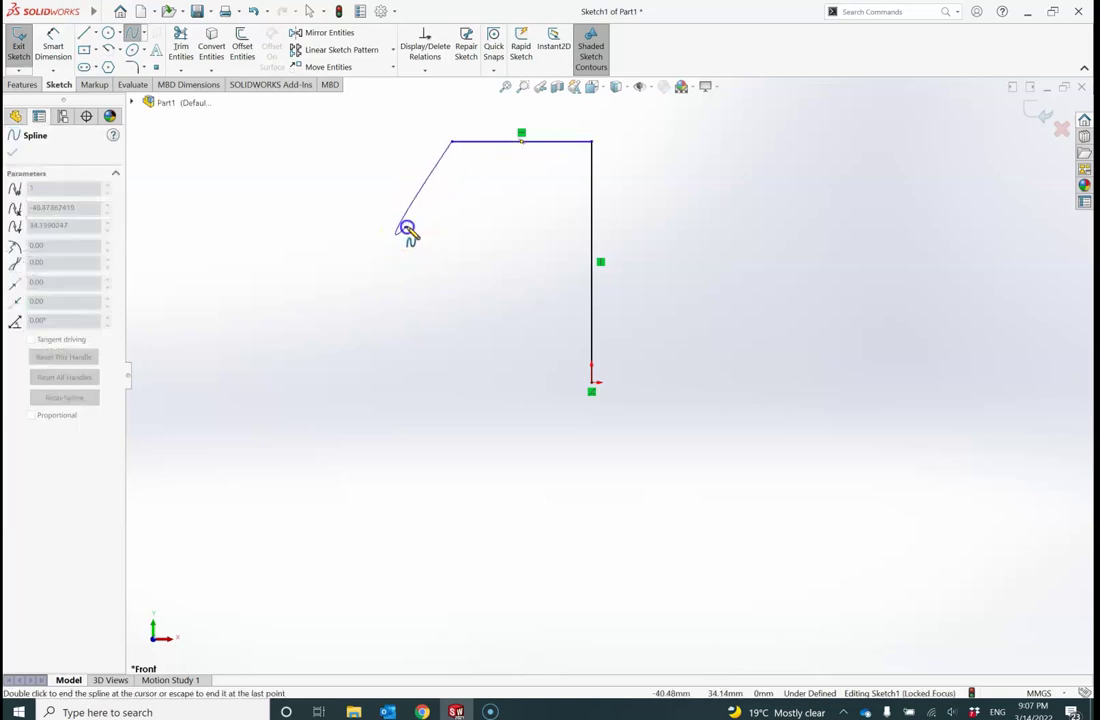
{"action": "left_click", "coordinate": [449, 286]}
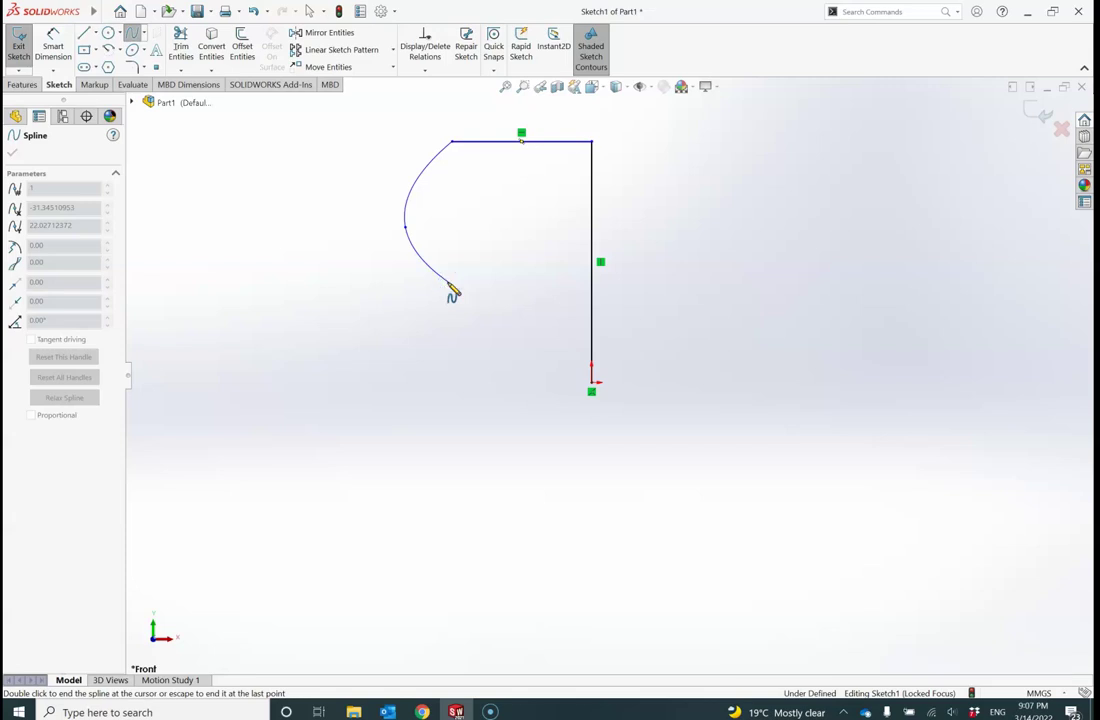
{"action": "double_click", "coordinate": [449, 287]}
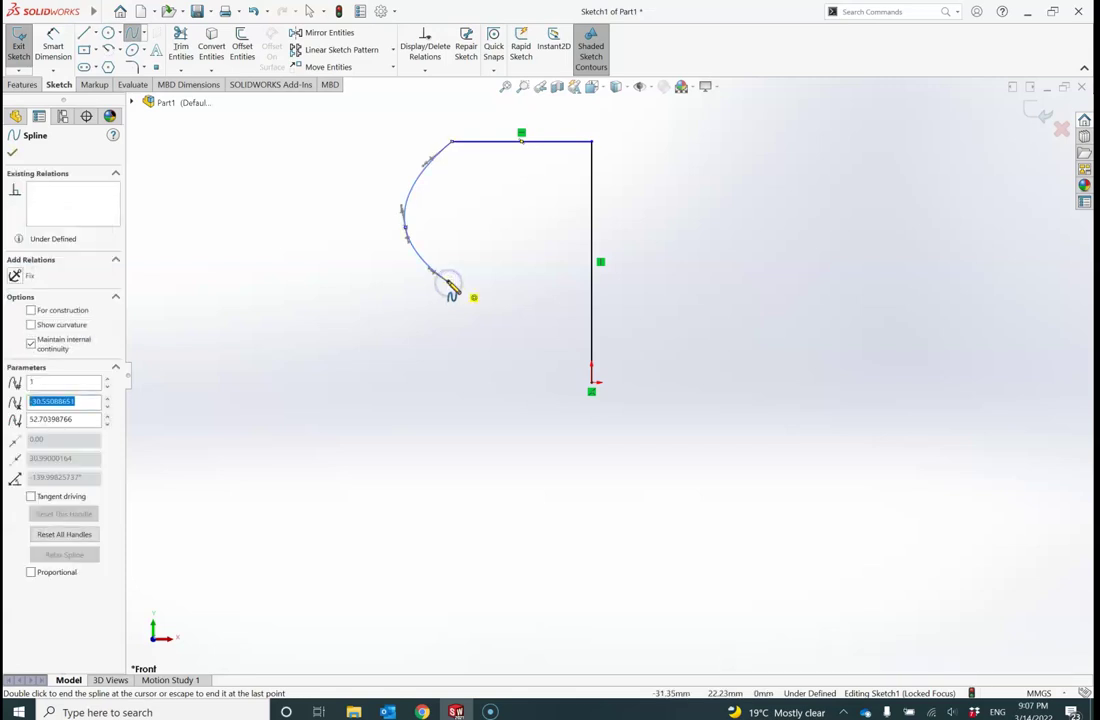
{"action": "left_click", "coordinate": [309, 385]}
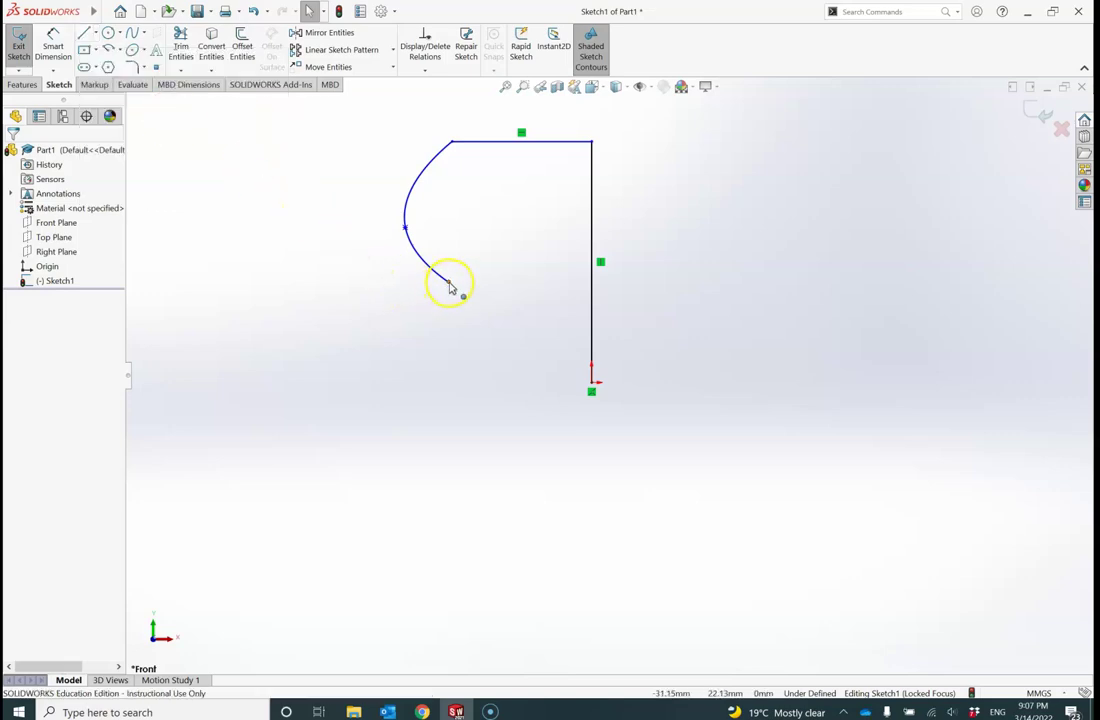
Step: Draw a vertical line down from the spline's end to origin level, then a bottom line to the origin
{"action": "left_click", "coordinate": [449, 283]}
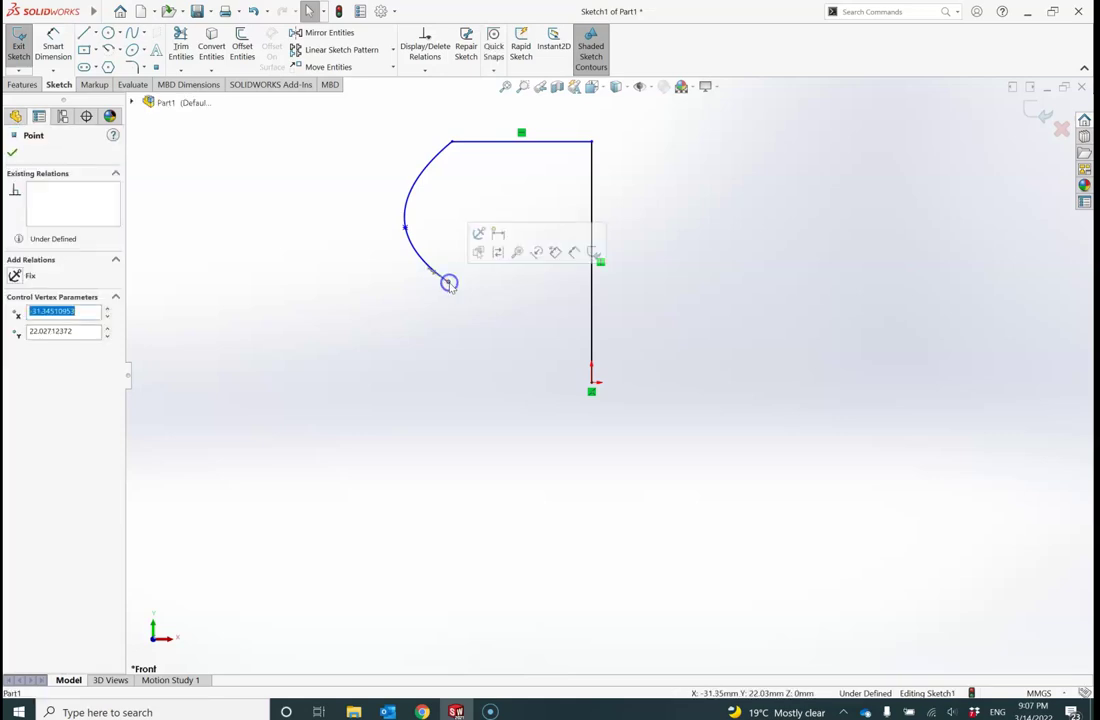
{"action": "left_click", "coordinate": [445, 342]}
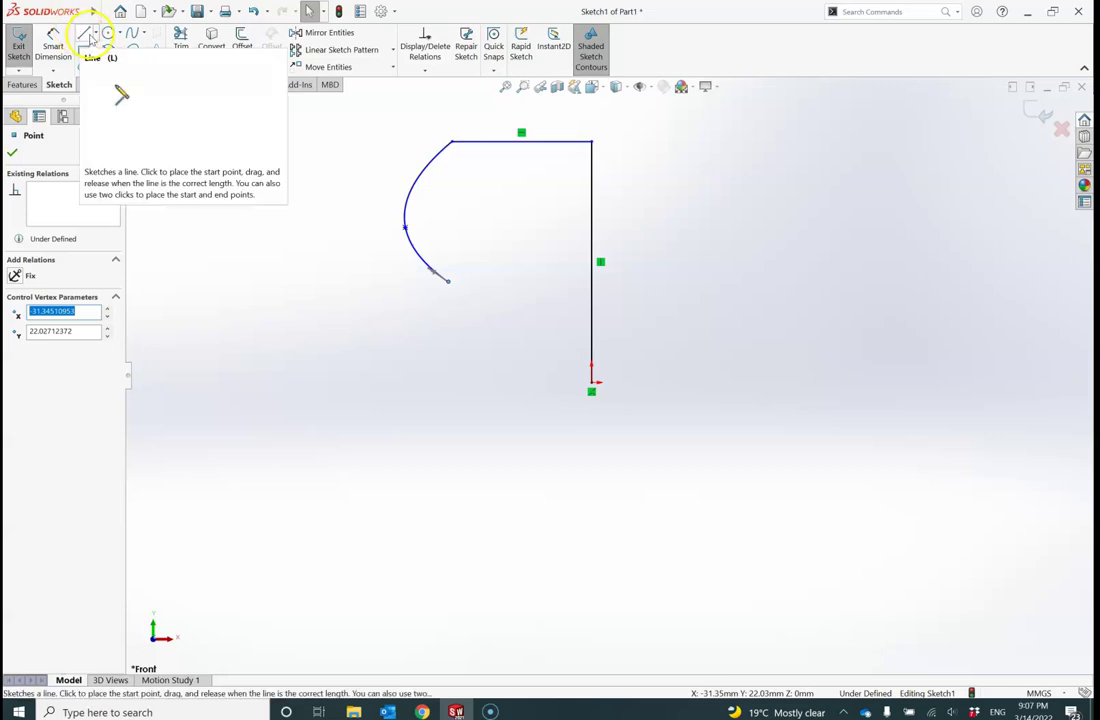
{"action": "left_click", "coordinate": [86, 36]}
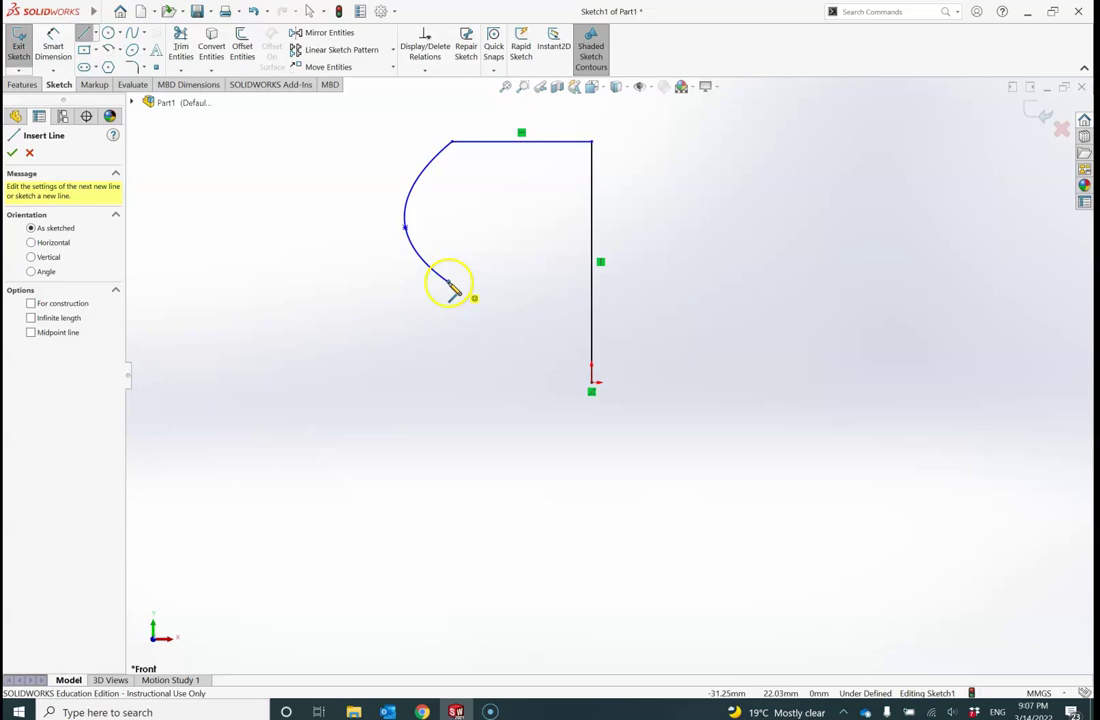
{"action": "left_click", "coordinate": [447, 283]}
{"action": "left_click_drag", "start_coordinate": [455, 315], "coordinate": [447, 387]}
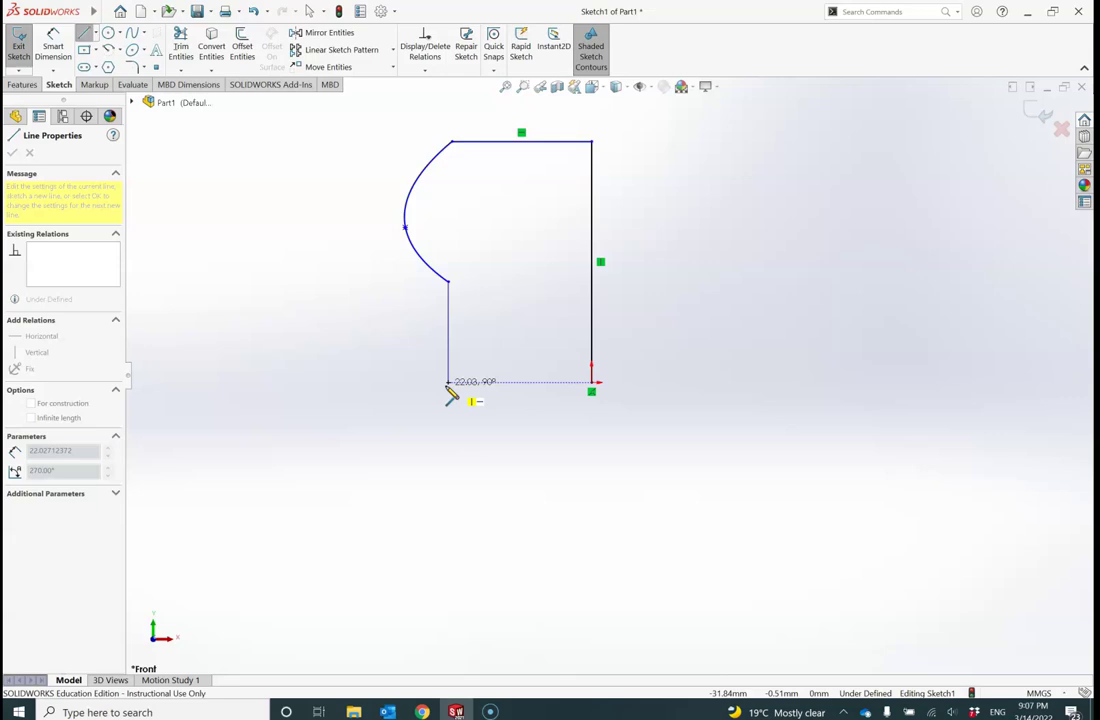
{"action": "mouse_move", "coordinate": [449, 393]}
{"action": "left_mouse_down"}
{"action": "mouse_move", "coordinate": [449, 356]}
{"action": "mouse_move", "coordinate": [442, 380]}
{"action": "mouse_move", "coordinate": [452, 392]}
{"action": "left_mouse_up"}
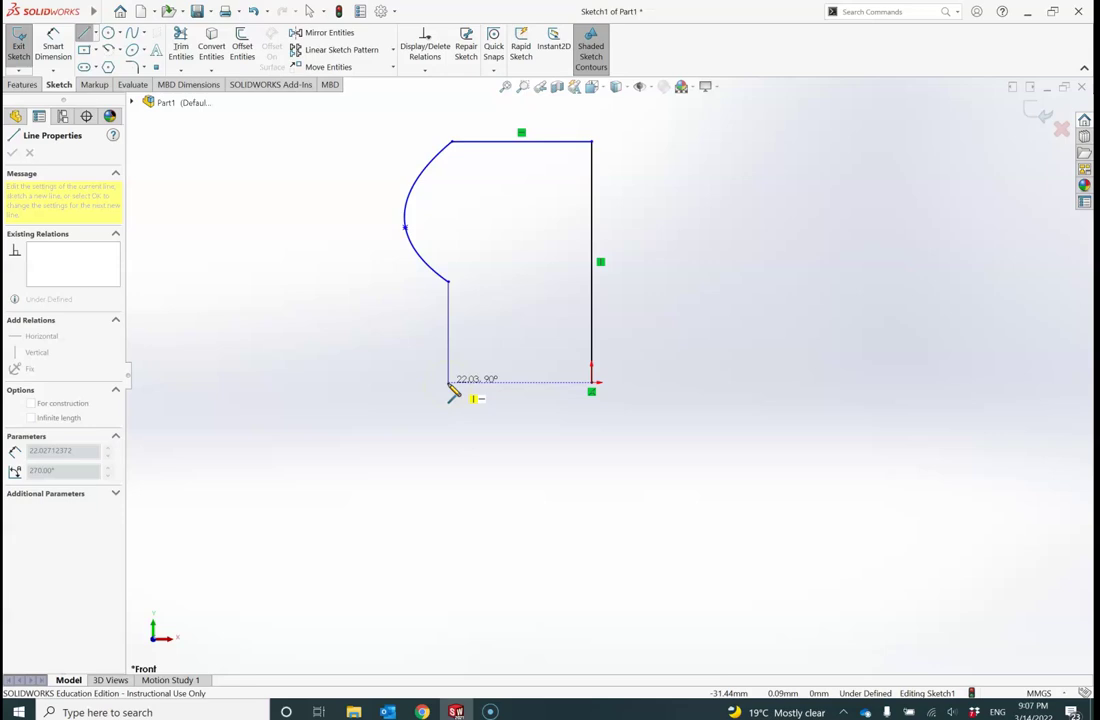
{"action": "left_click_drag", "start_coordinate": [452, 392], "coordinate": [592, 384]}
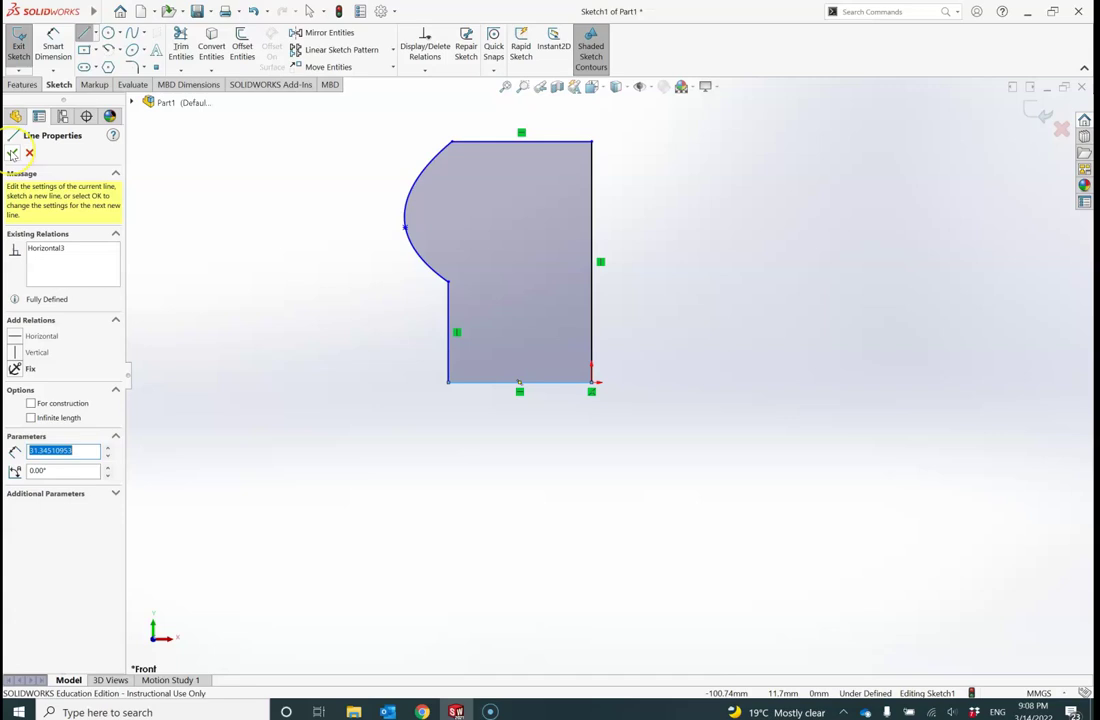
{"action": "left_click", "coordinate": [12, 153]}
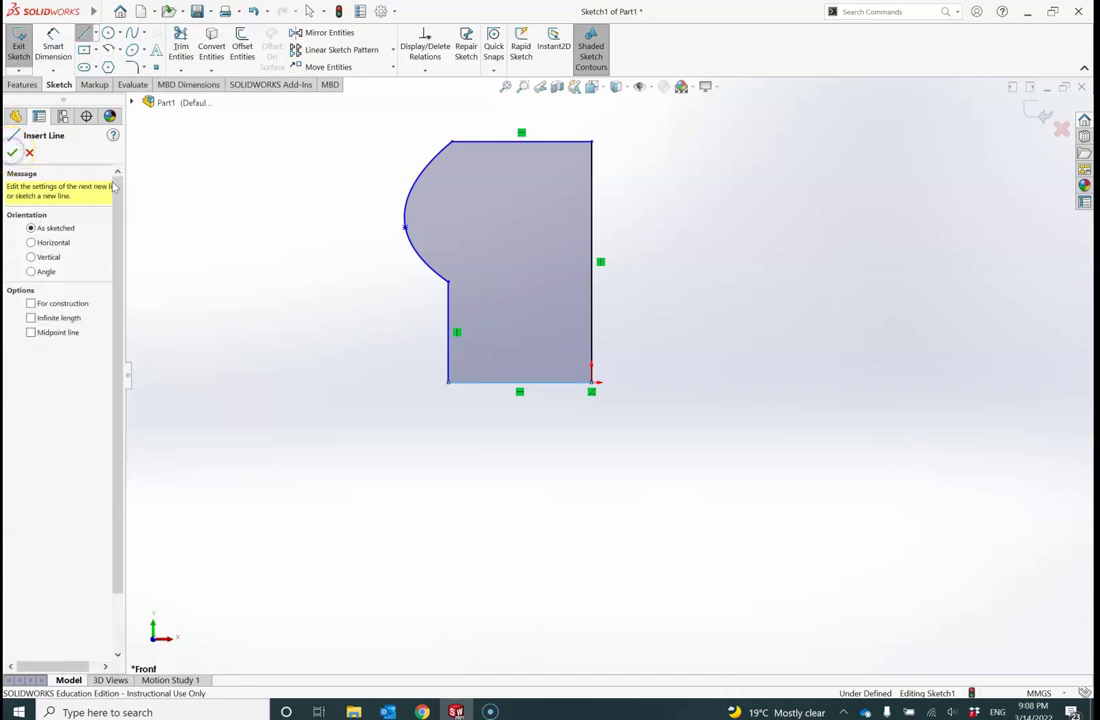
{"action": "left_click", "coordinate": [12, 153]}
{"action": "left_click", "coordinate": [250, 501]}
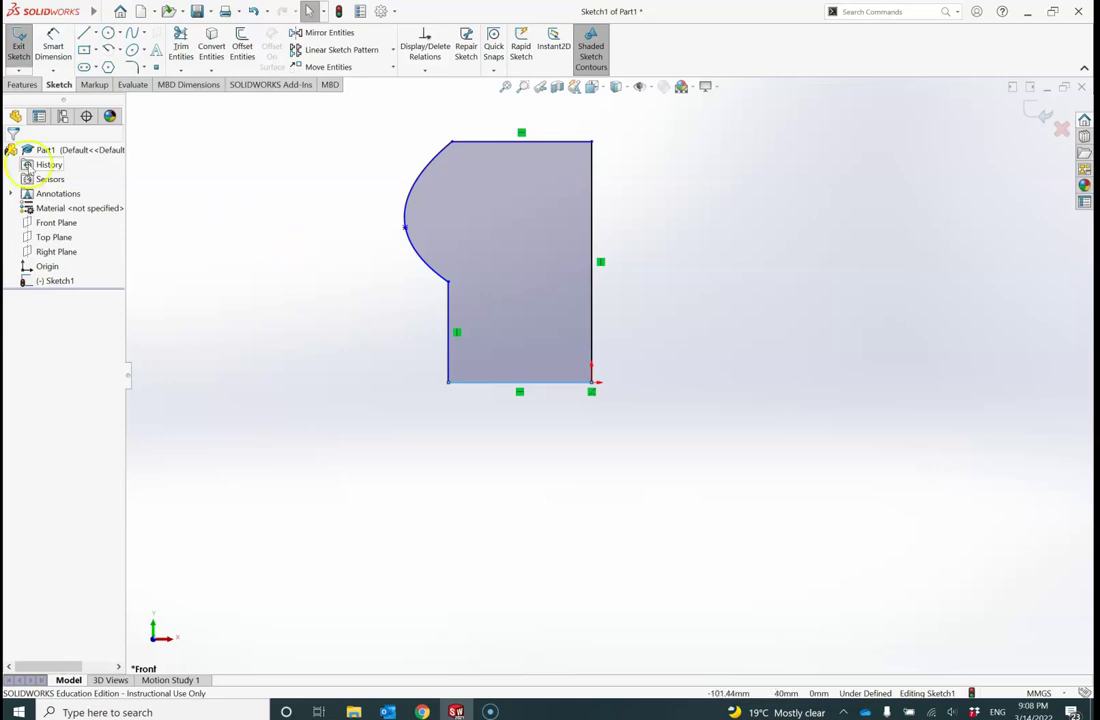
Step: Launch Revolved Boss/Base from the Features tab on Sketch1
{"action": "left_click", "coordinate": [24, 86]}
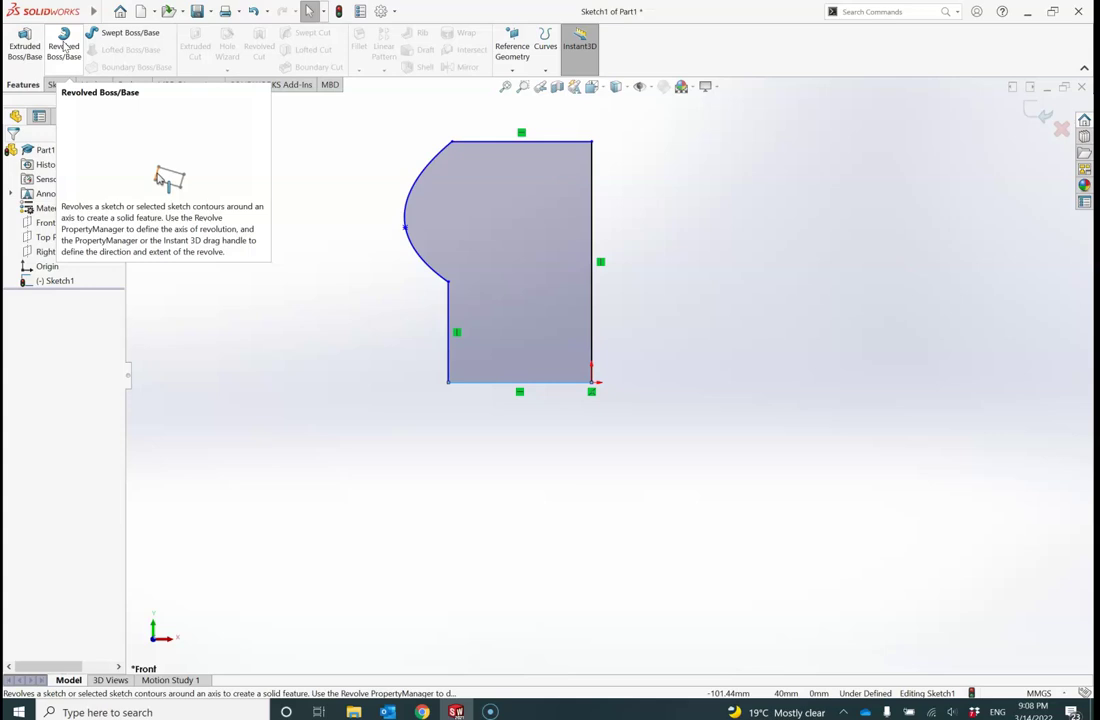
{"action": "left_click", "coordinate": [157, 172]}
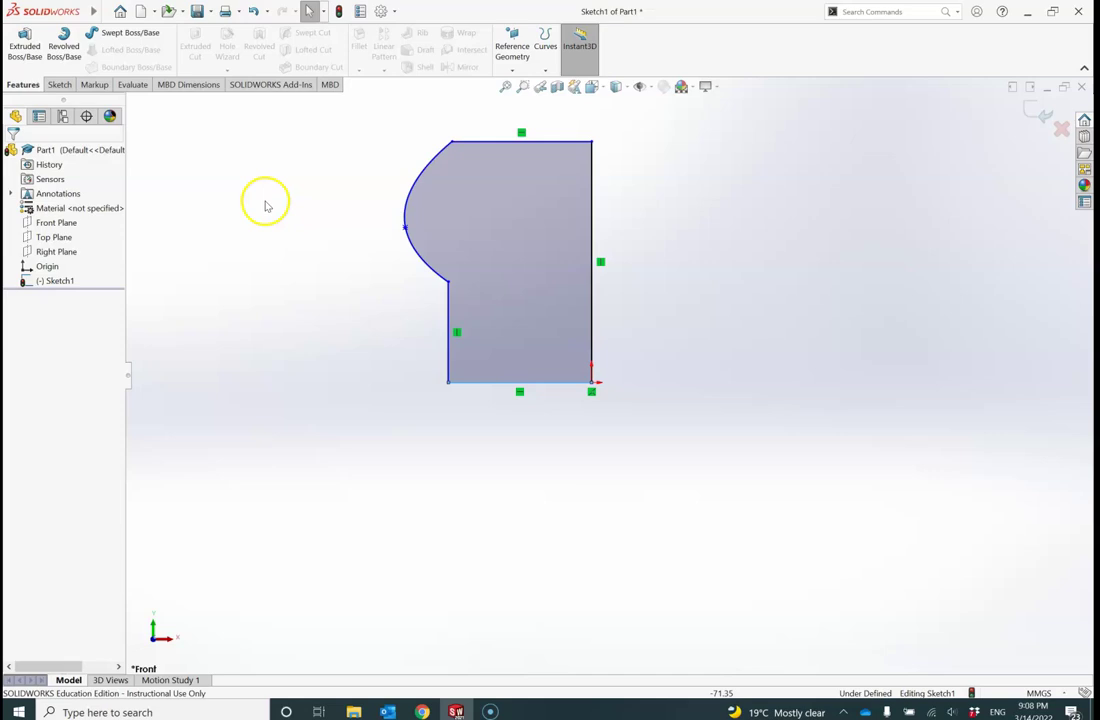
{"action": "left_click", "coordinate": [64, 46]}
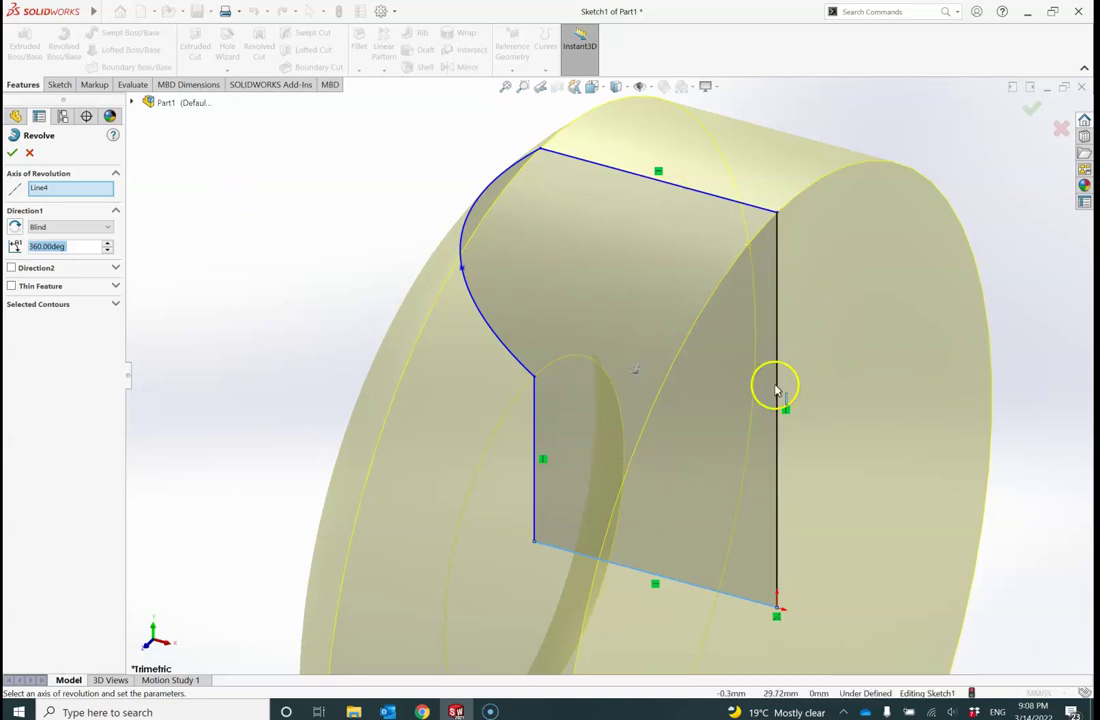
Step: Revolve Sketch1 a Blind 360° about the right vertical line Line1, creating Revolve1
{"action": "scroll", "coordinate": [745, 400], "scroll_direction": "up", "scroll_amount": 3}
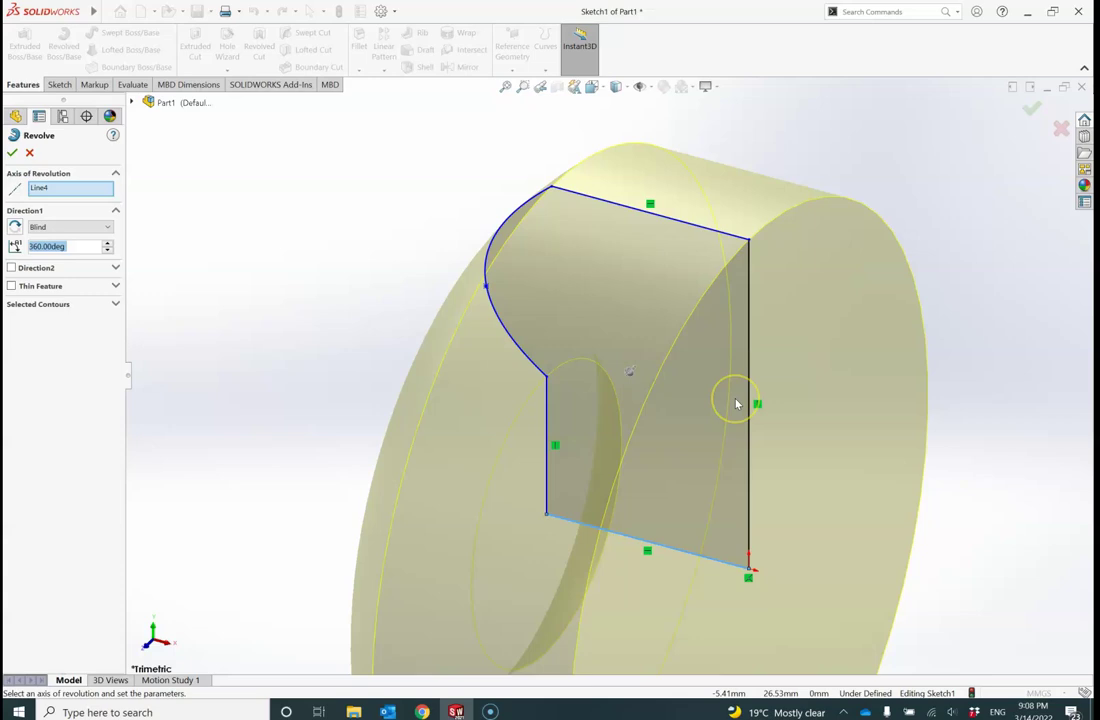
{"action": "scroll", "coordinate": [725, 405], "scroll_direction": "up", "scroll_amount": 2}
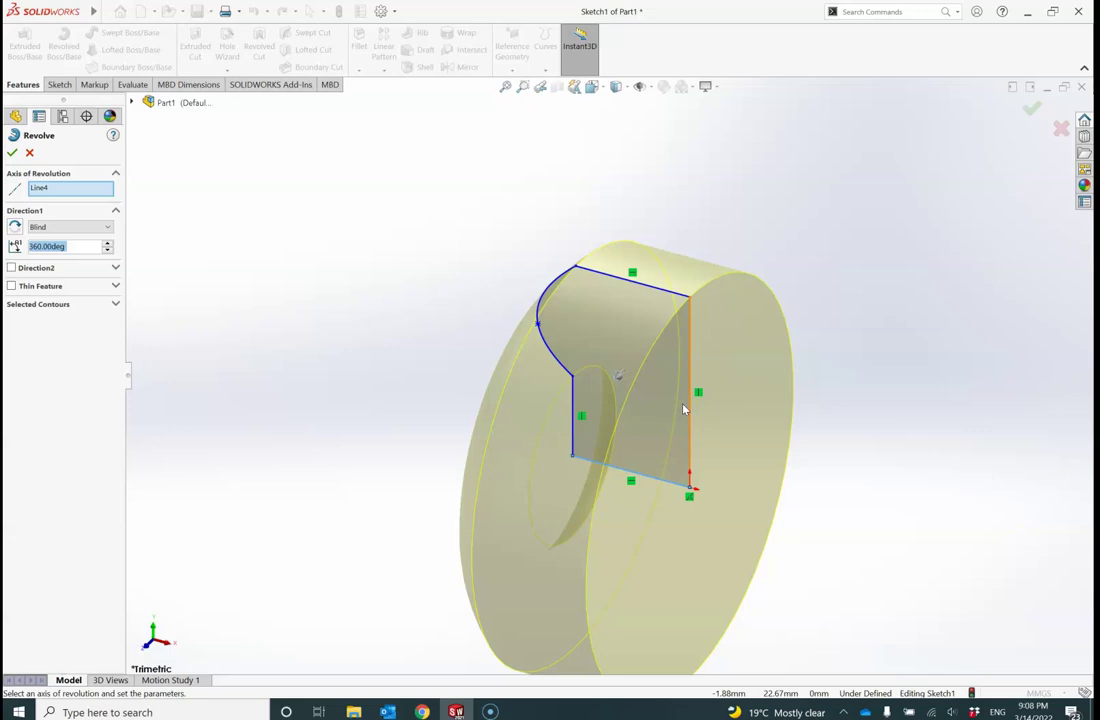
{"action": "left_click", "coordinate": [686, 405]}
{"action": "left_click", "coordinate": [698, 405]}
{"action": "left_click", "coordinate": [690, 408]}
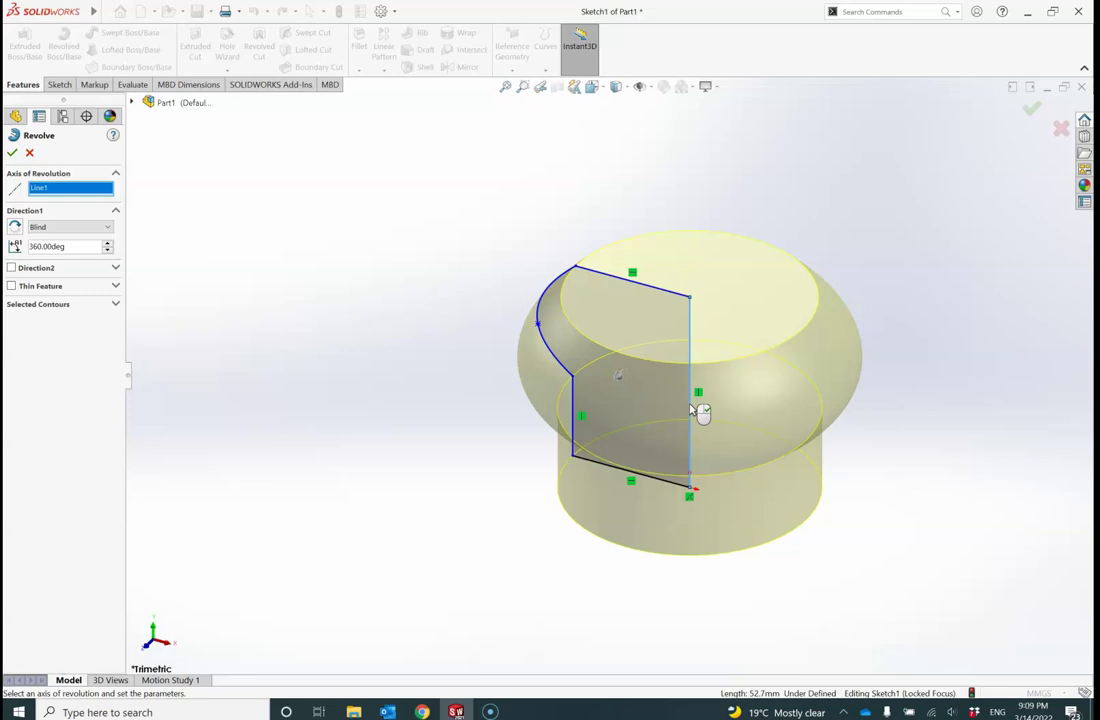
{"action": "left_click", "coordinate": [652, 419]}
{"action": "mouse_move", "coordinate": [658, 403]}
{"action": "middle_mouse_down"}
{"action": "mouse_move", "coordinate": [633, 300]}
{"action": "mouse_move", "coordinate": [658, 361]}
{"action": "mouse_move", "coordinate": [621, 407]}
{"action": "mouse_move", "coordinate": [641, 403]}
{"action": "middle_mouse_up"}
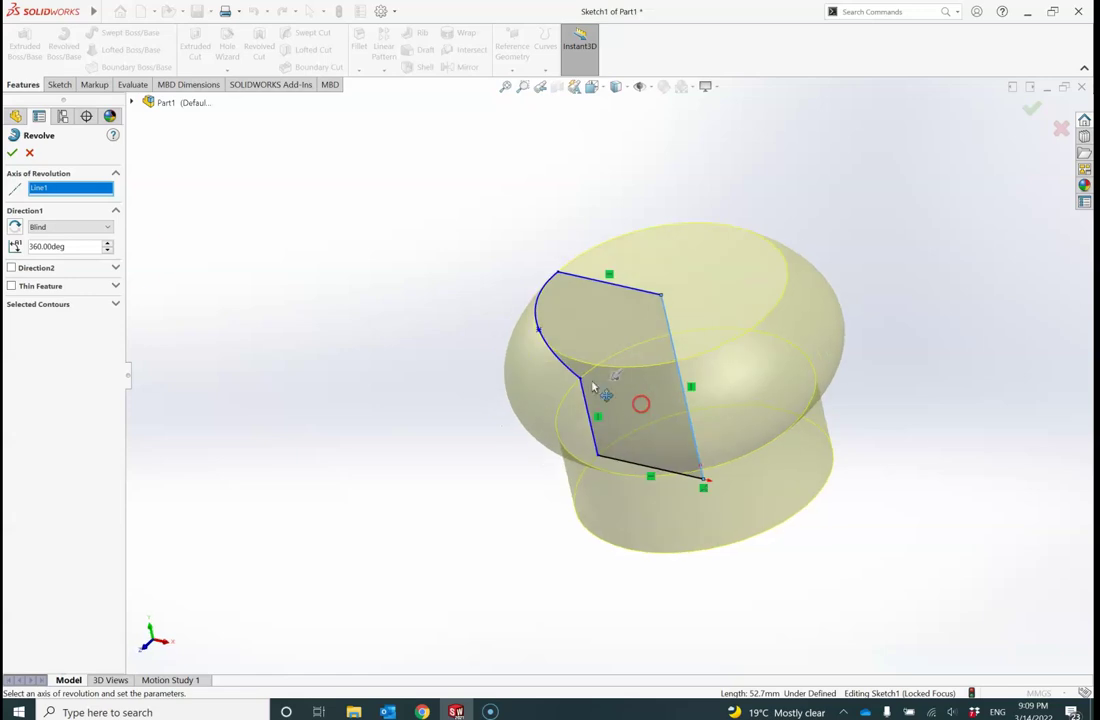
{"action": "left_click", "coordinate": [12, 153]}
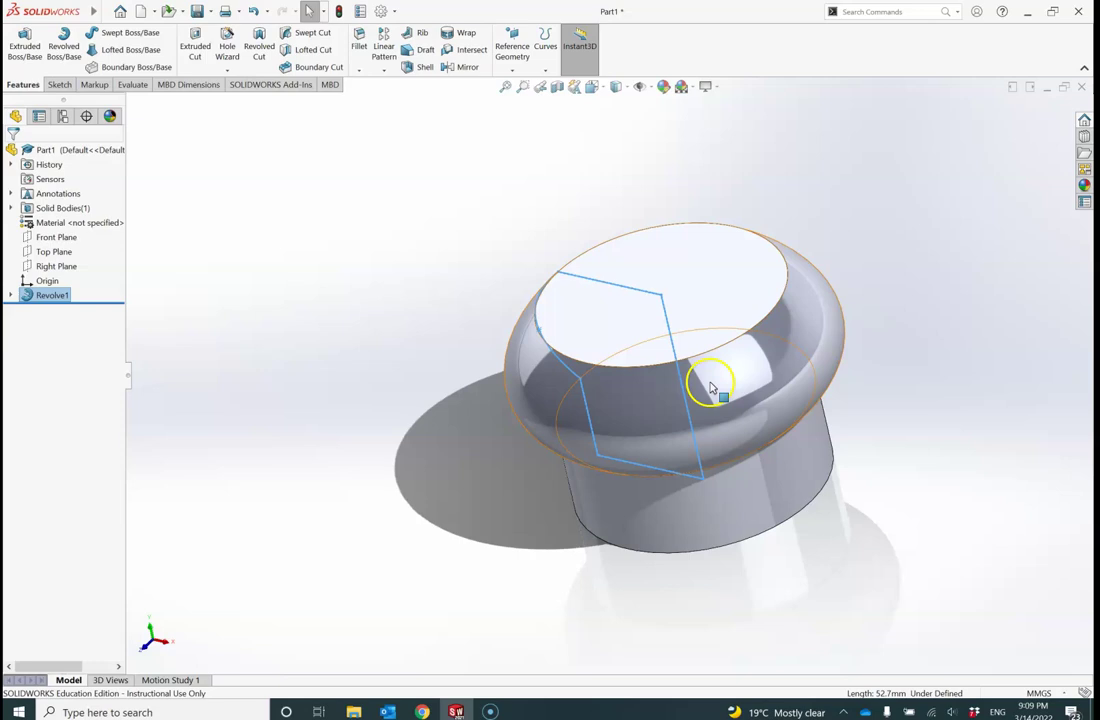
Step: Orbit the knob, view it from the front showing the Front Plane, then tilt toward its top face
{"action": "middle_click_drag", "start_coordinate": [711, 388], "coordinate": [479, 630]}
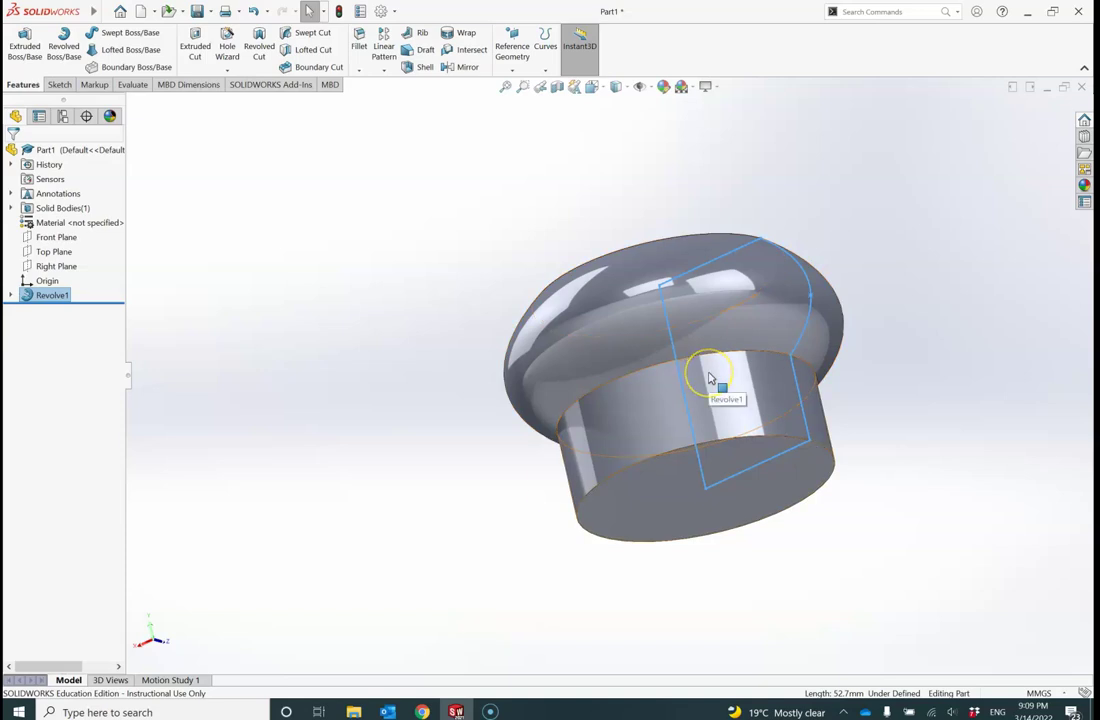
{"action": "key", "text": "ctrl+1"}
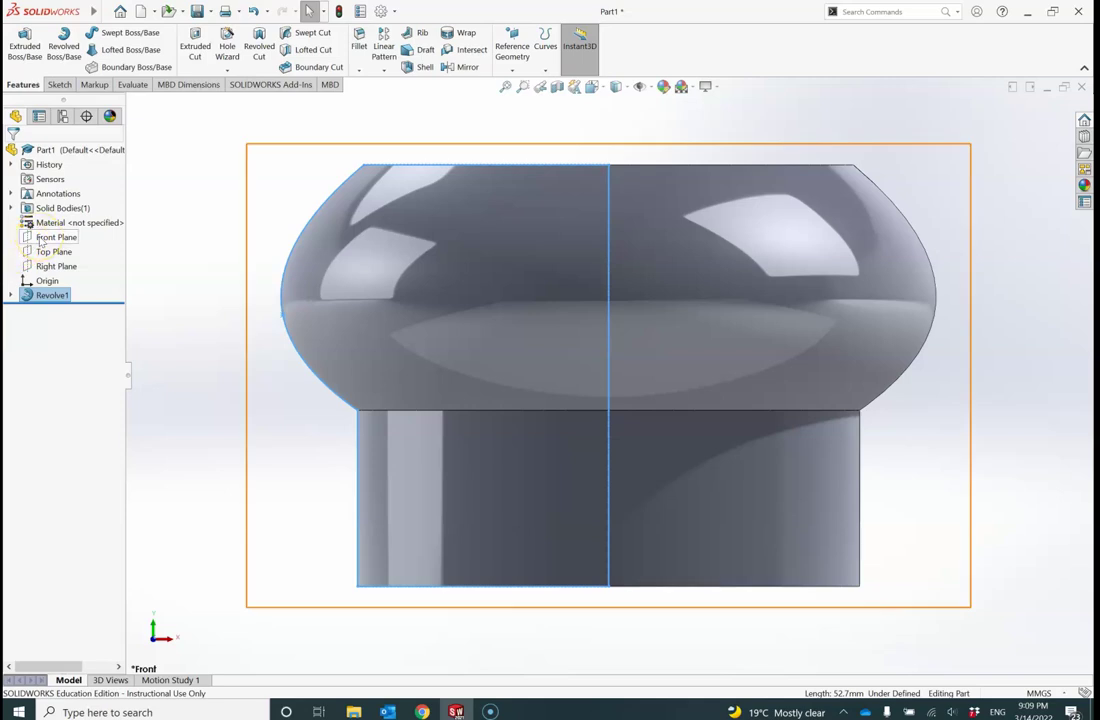
{"action": "left_click", "coordinate": [45, 237]}
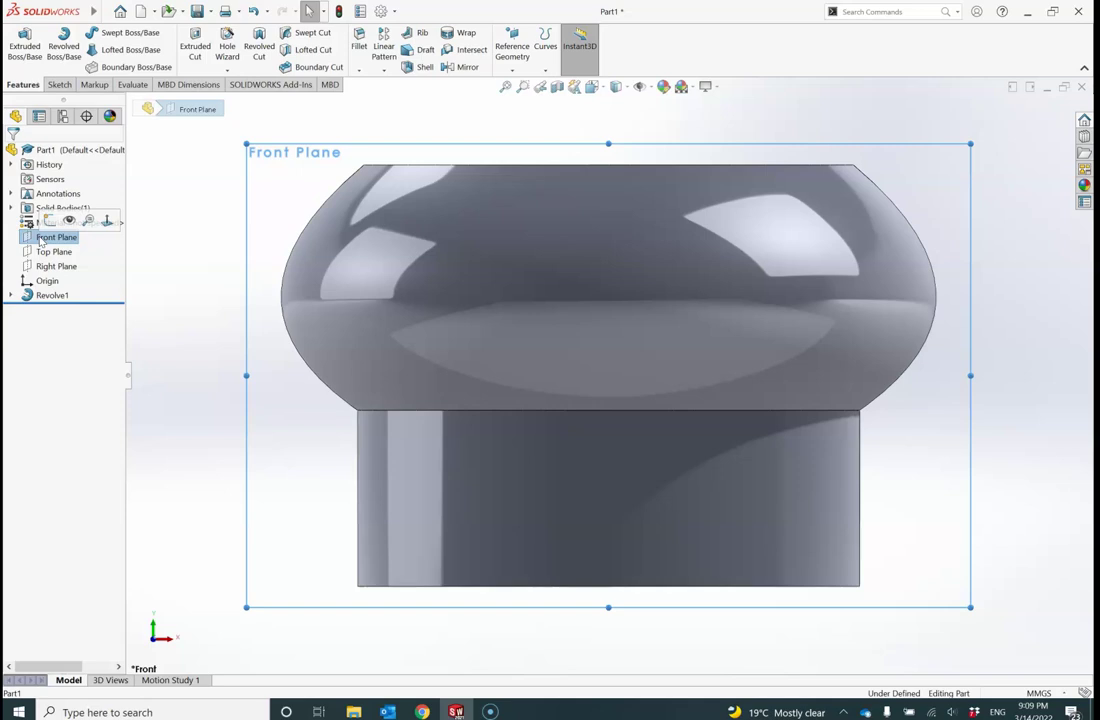
{"action": "middle_click_drag", "start_coordinate": [501, 292], "coordinate": [521, 363]}
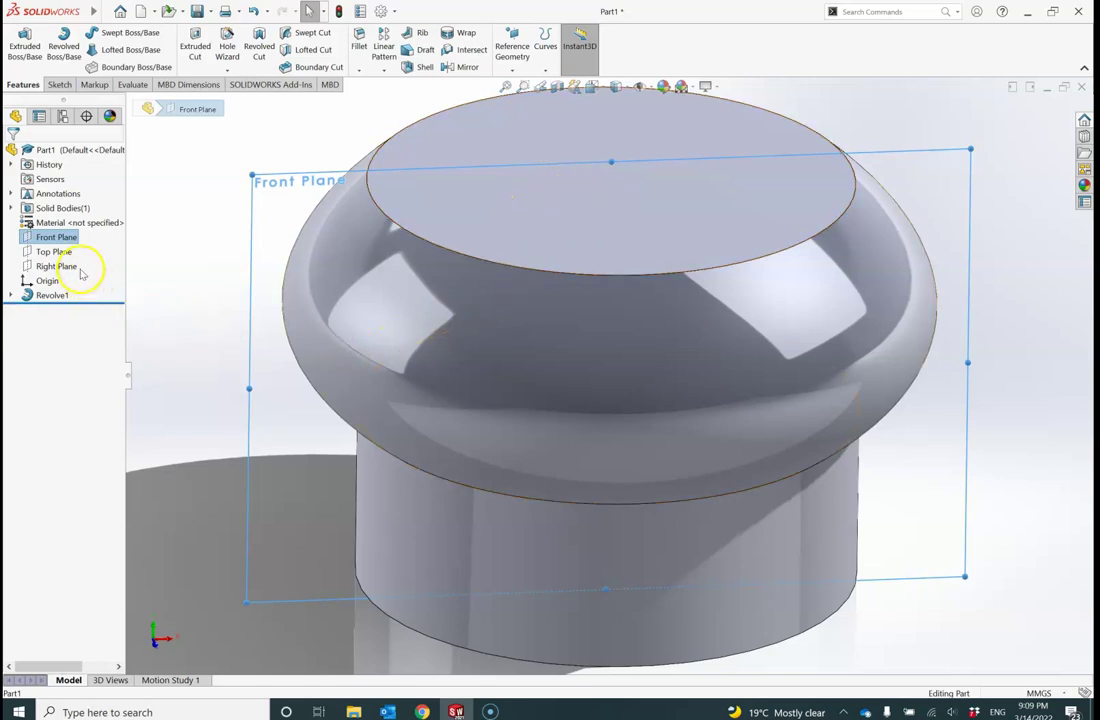
Step: View the knob normal to the Top Plane, then the Right Plane, then highlight the Front and Top Planes
{"action": "left_click", "coordinate": [56, 251]}
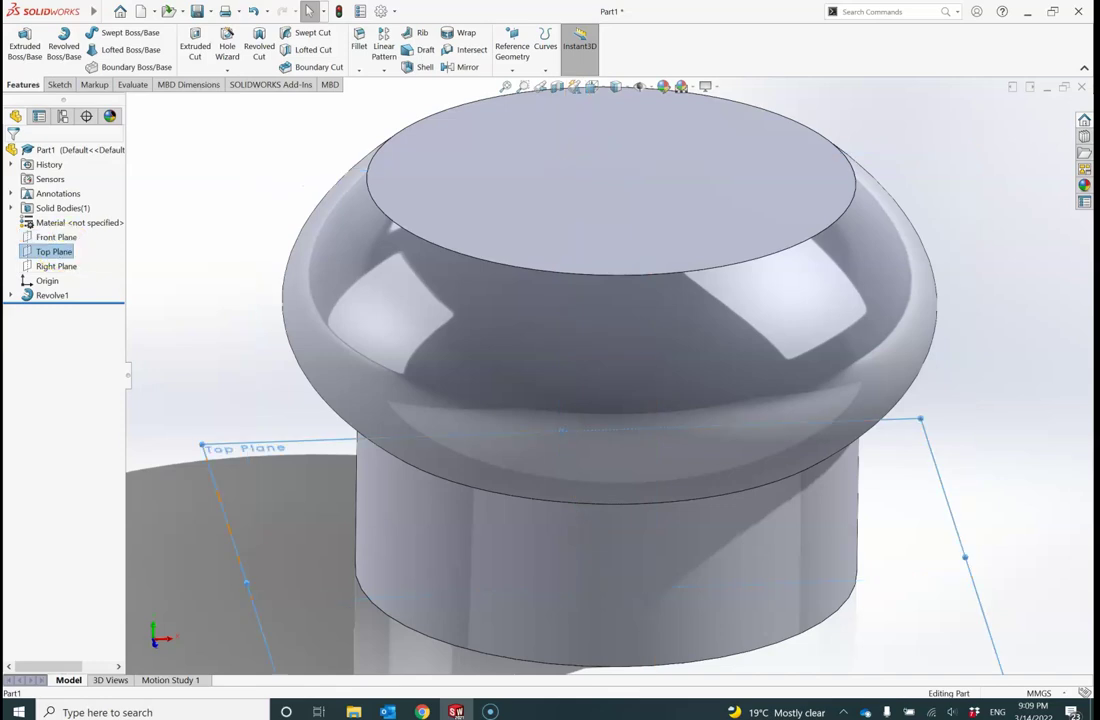
{"action": "key", "text": "ctrl+8"}
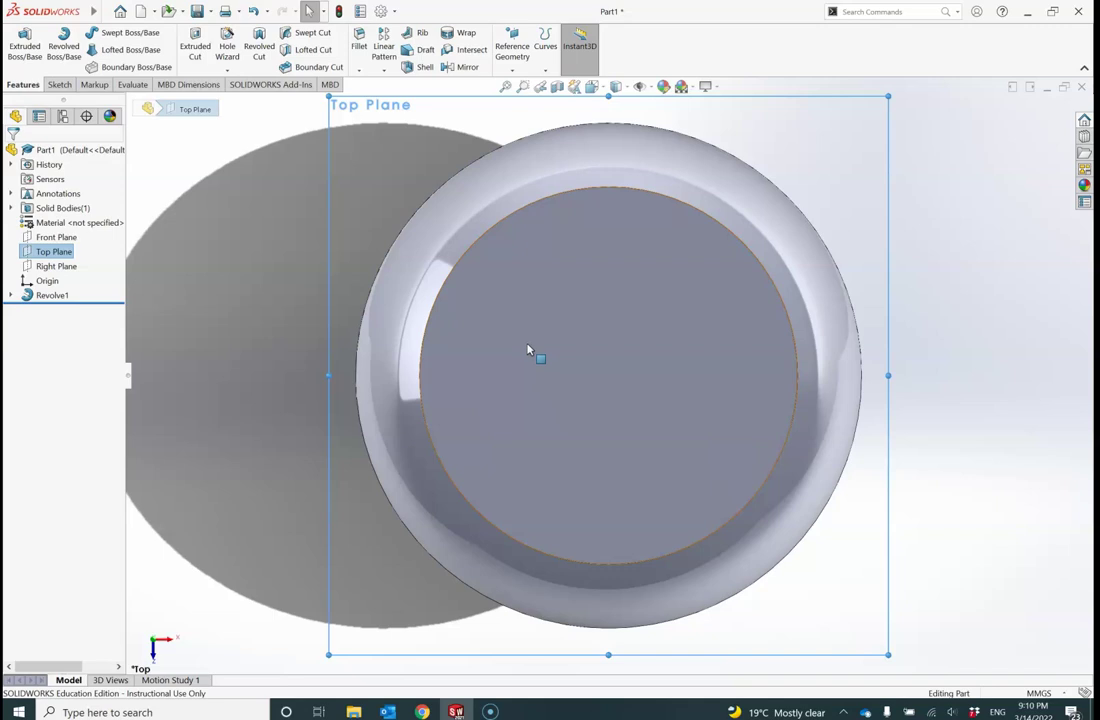
{"action": "left_click", "coordinate": [58, 267]}
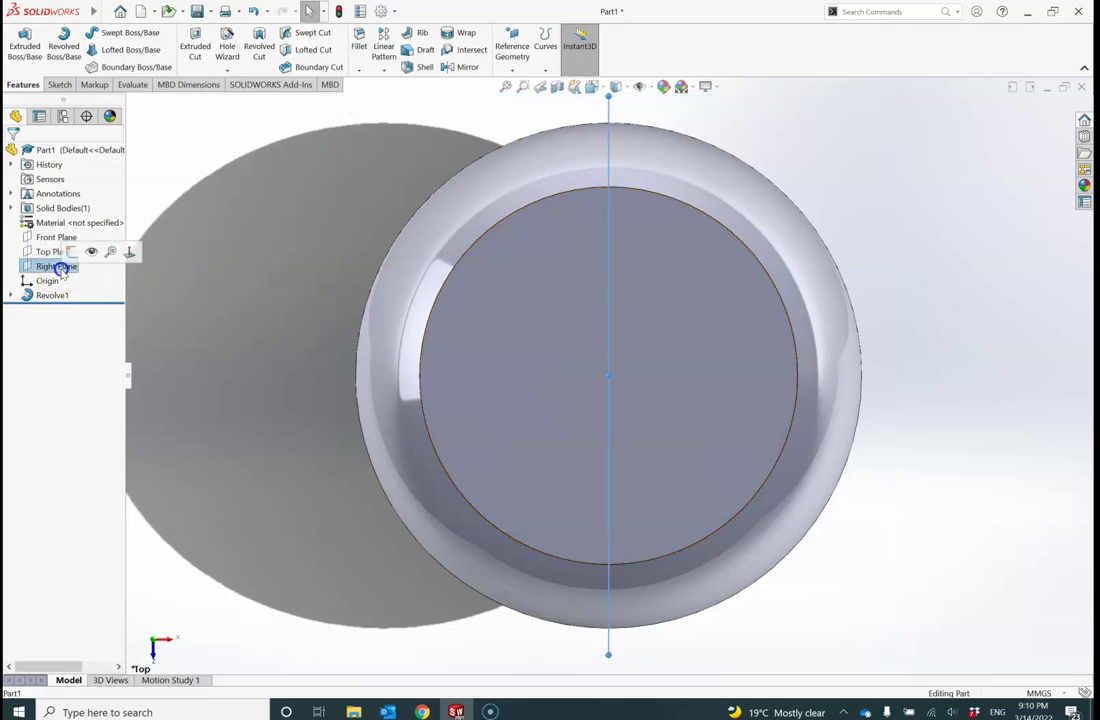
{"action": "key", "text": "ctrl+8"}
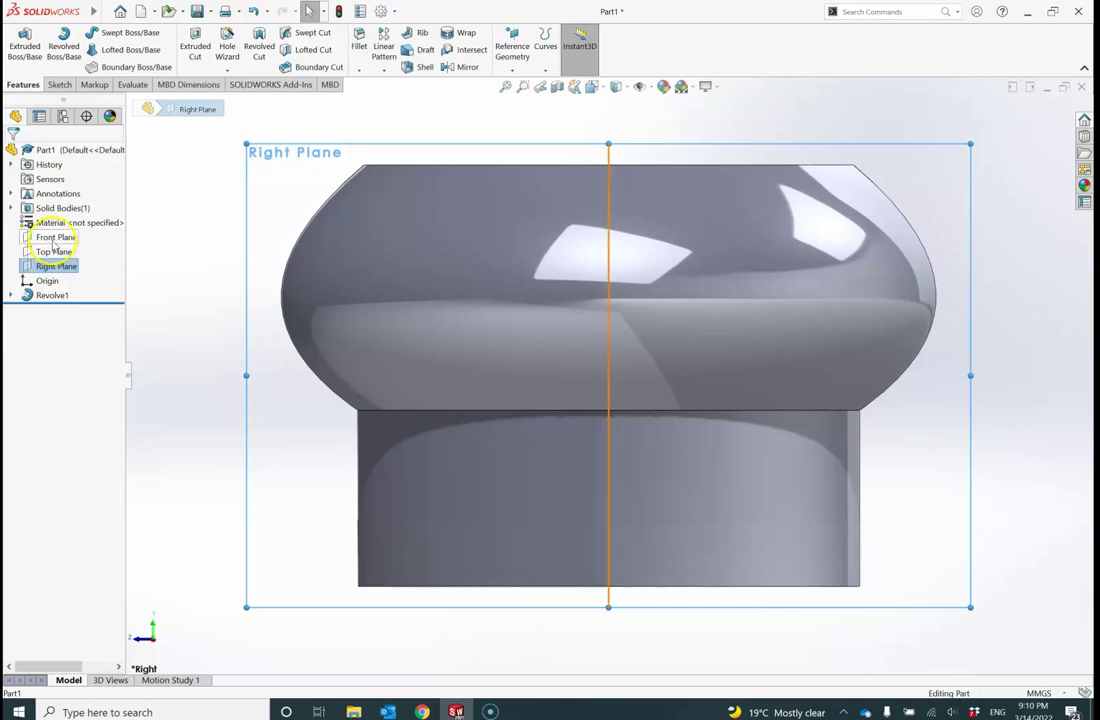
{"action": "left_click", "coordinate": [54, 238]}
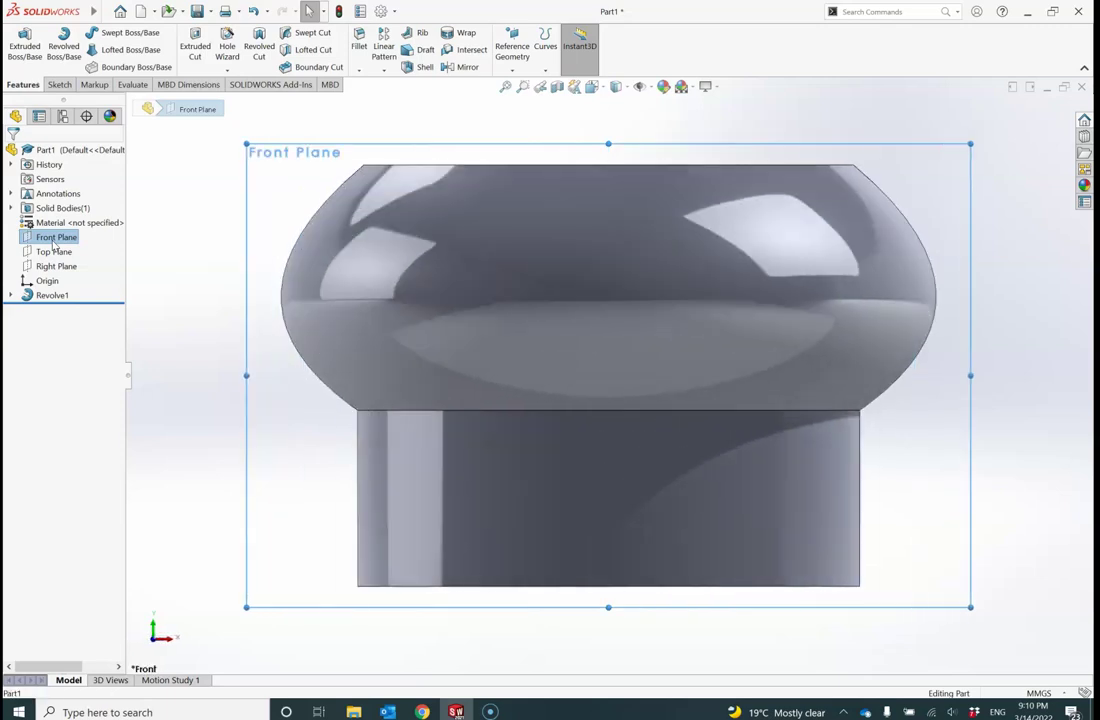
{"action": "left_click", "coordinate": [57, 250]}
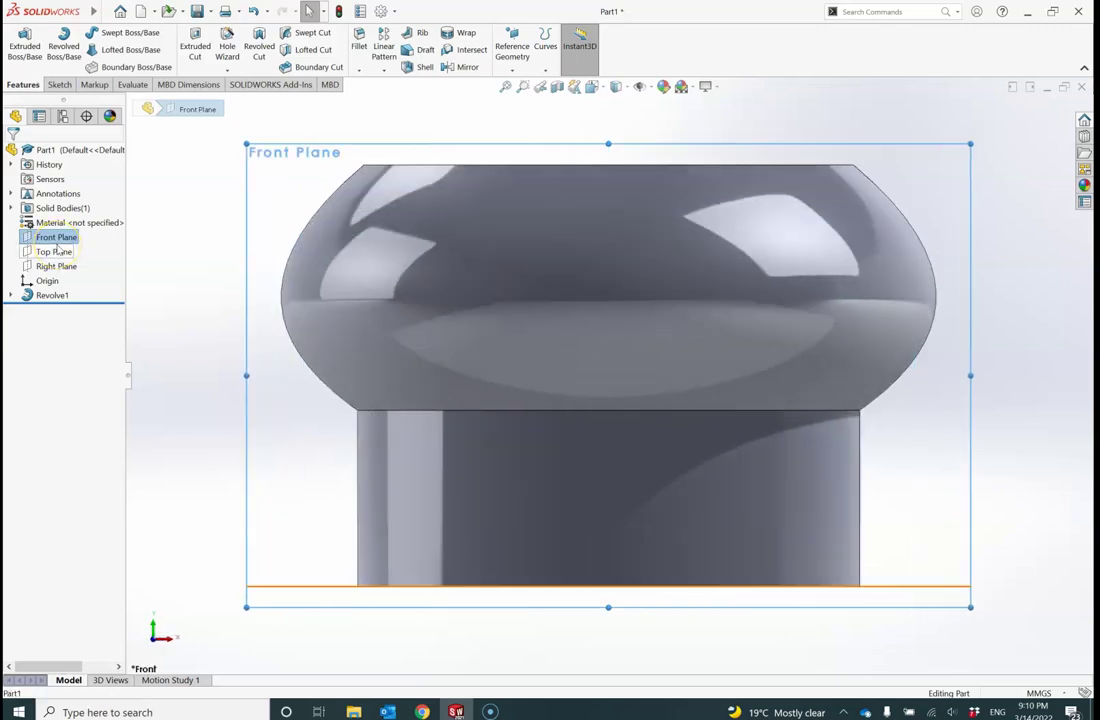